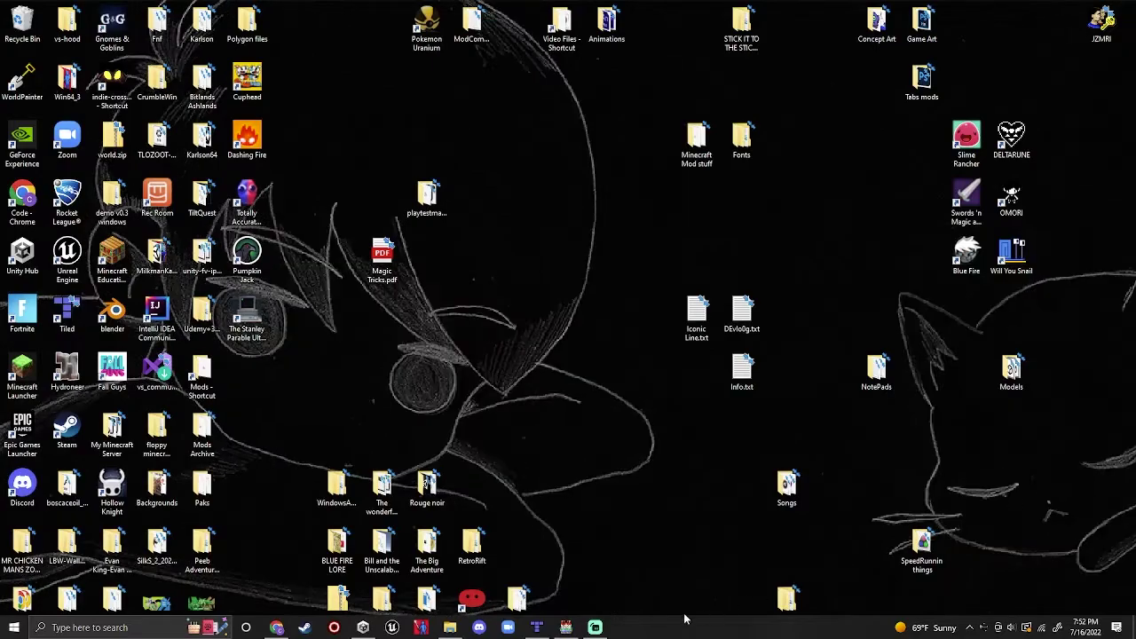
Open the Game.rpgproject project from OMORI's www_playtest folder in RPG Maker MV
{"action": "left_click", "coordinate": [594, 628]}
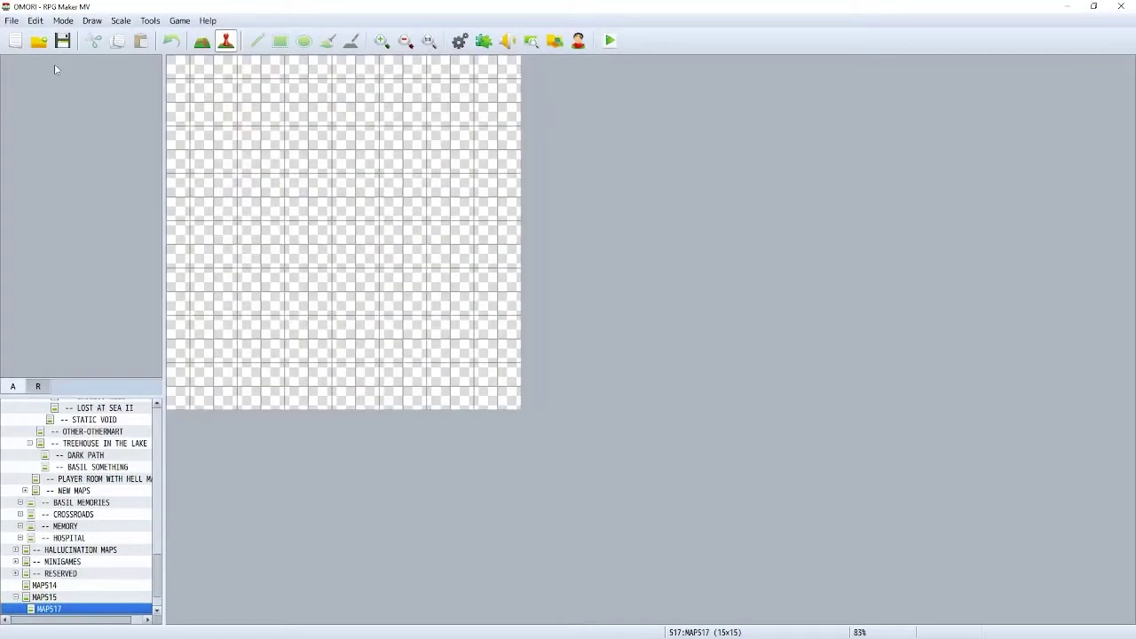
{"action": "left_click", "coordinate": [1067, 6]}
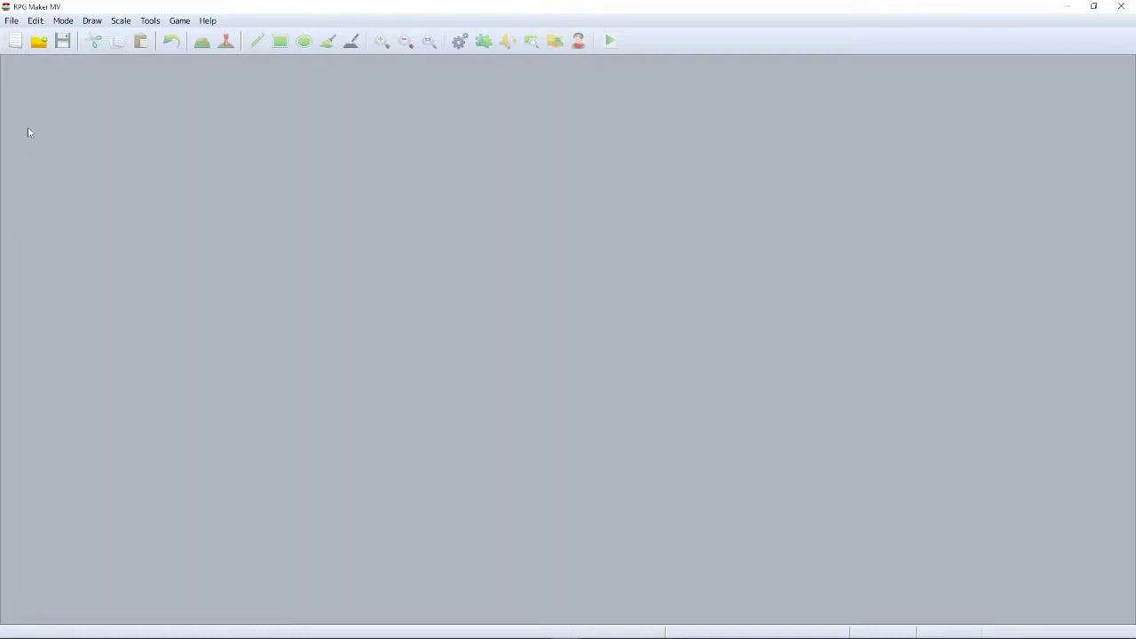
{"action": "left_click", "coordinate": [12, 21]}
{"action": "left_click", "coordinate": [49, 51]}
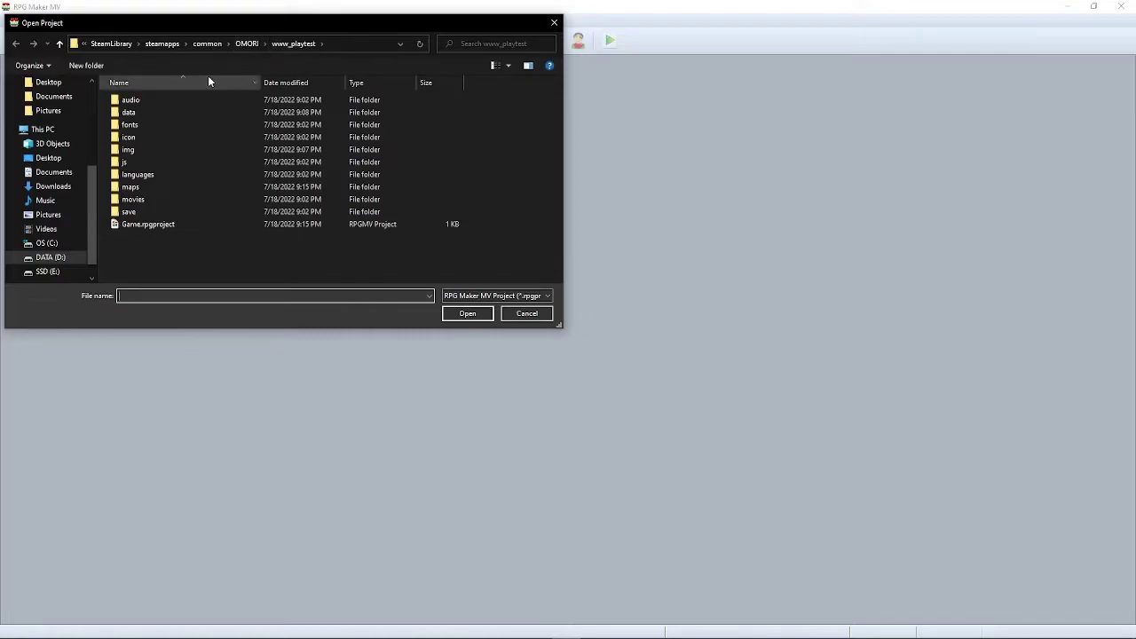
{"action": "left_click", "coordinate": [173, 227]}
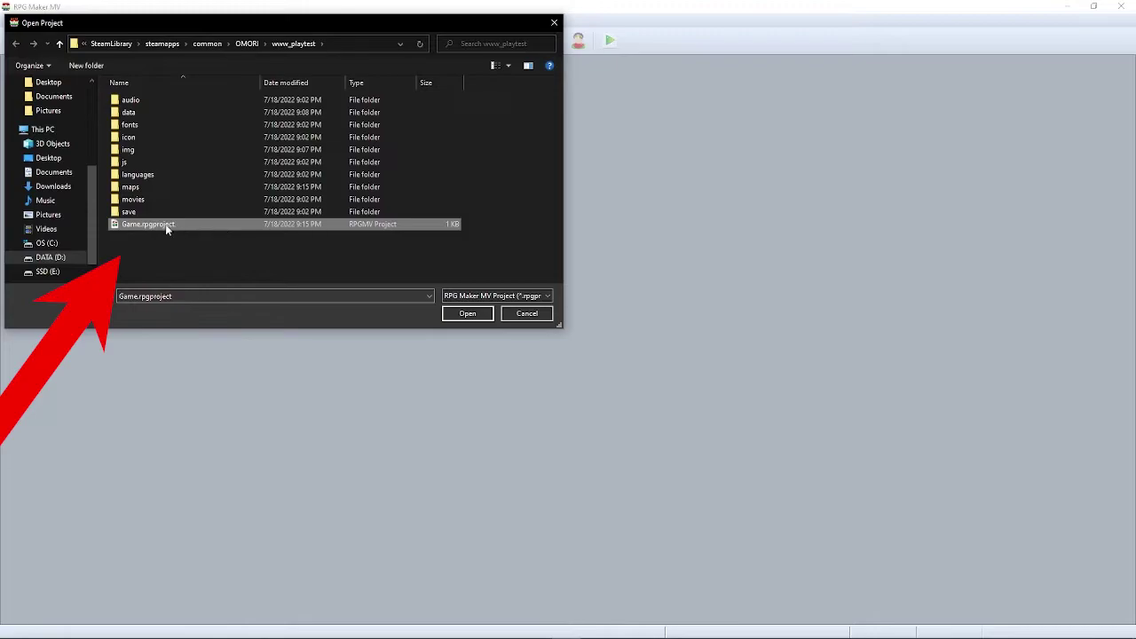
{"action": "left_click", "coordinate": [466, 313]}
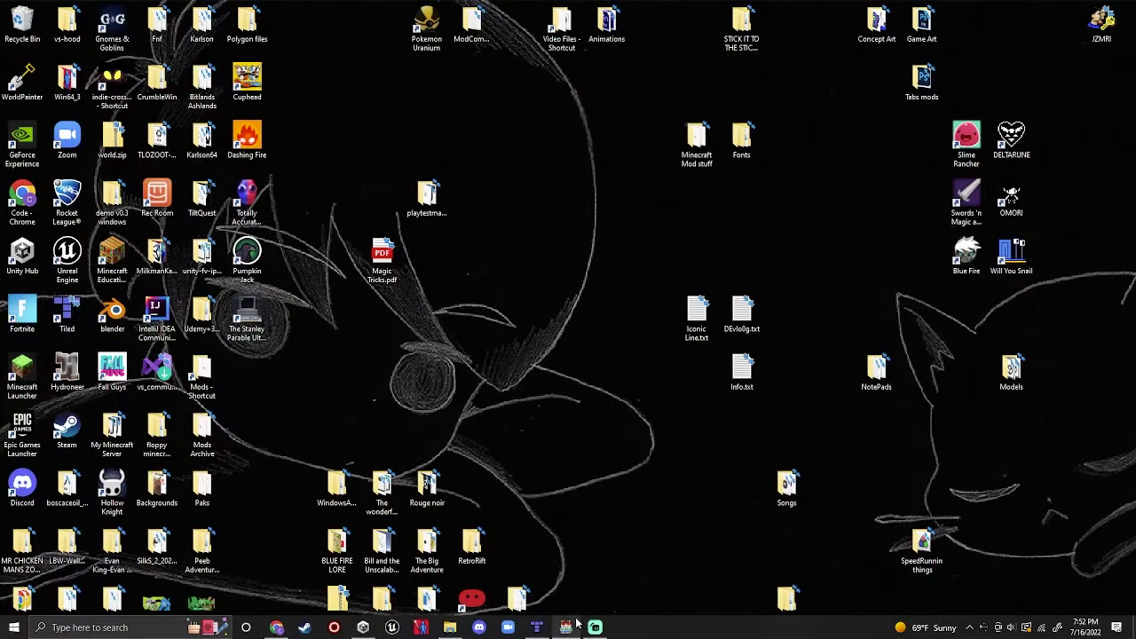
Create a new map under MAP515 with a width of 15 and a height of 15
{"action": "left_click", "coordinate": [567, 627]}
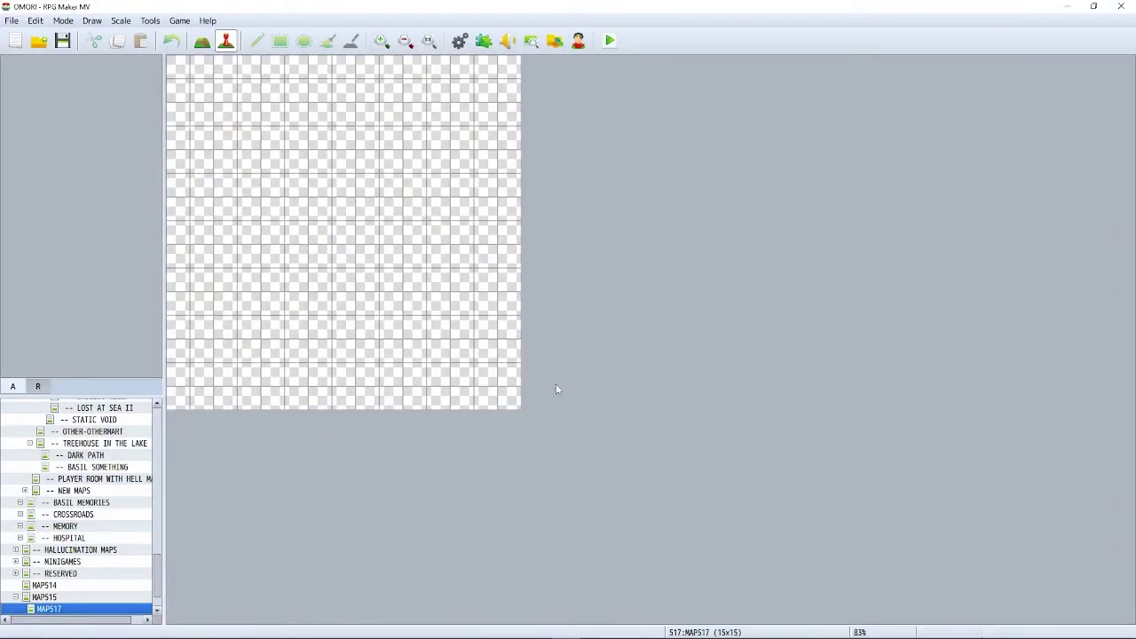
{"action": "left_click", "coordinate": [55, 597]}
{"action": "right_click", "coordinate": [59, 598]}
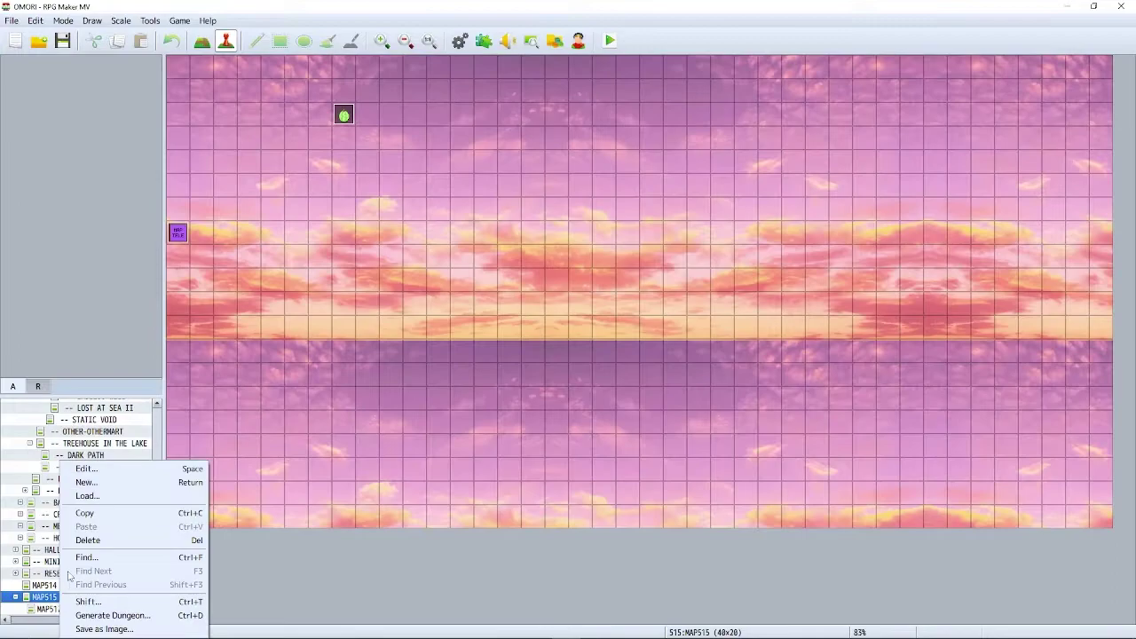
{"action": "left_click", "coordinate": [82, 482]}
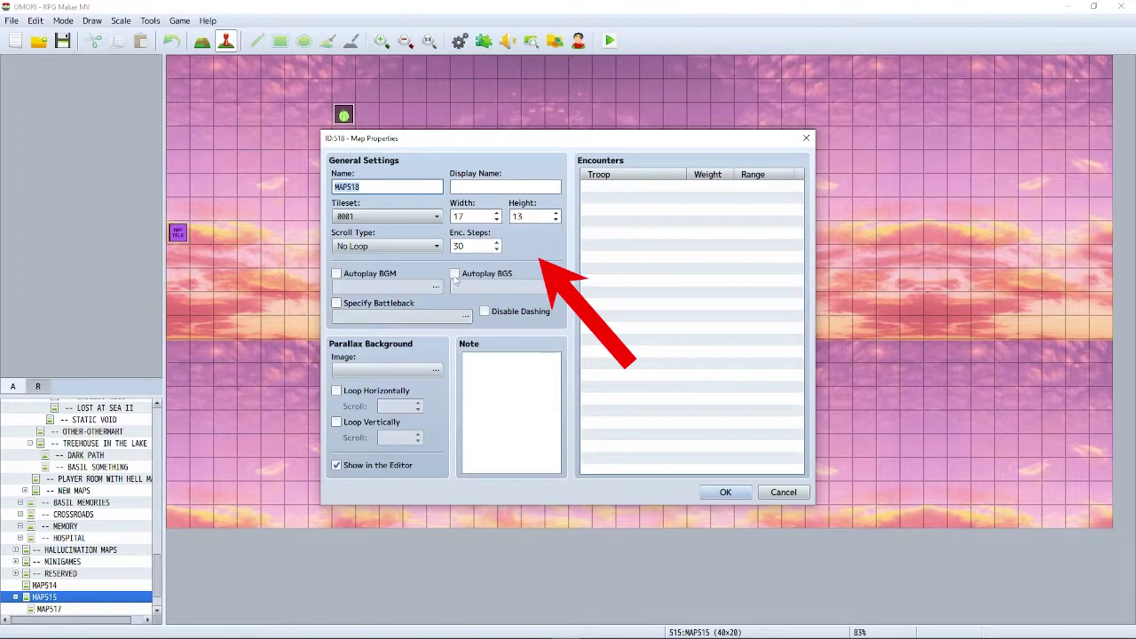
{"action": "double_click", "coordinate": [477, 216]}
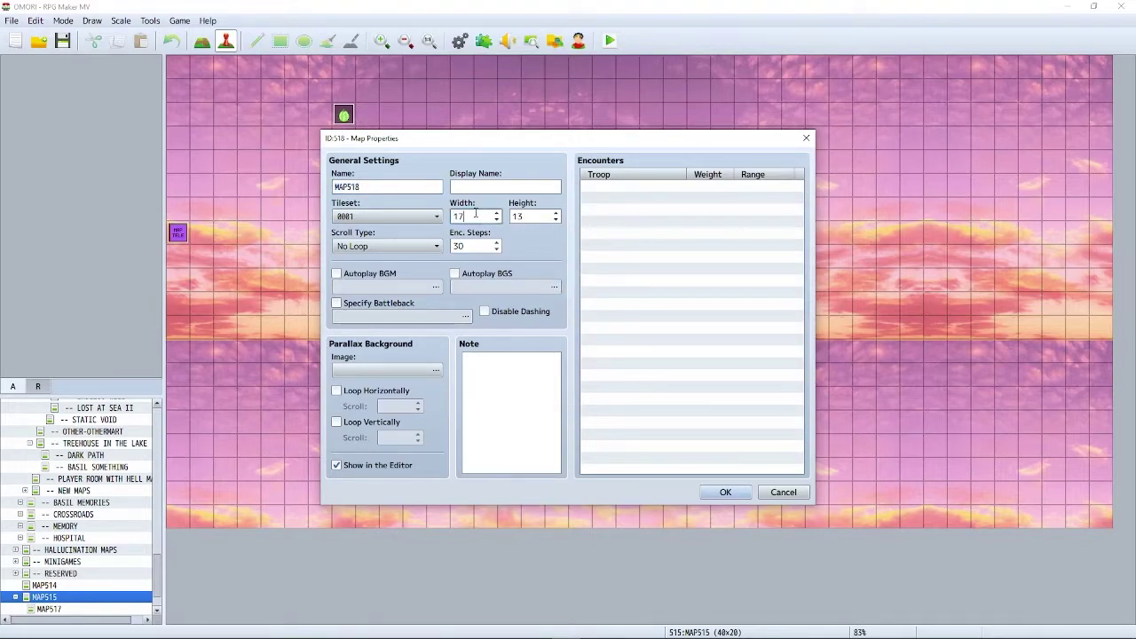
{"action": "double_click", "coordinate": [540, 214]}
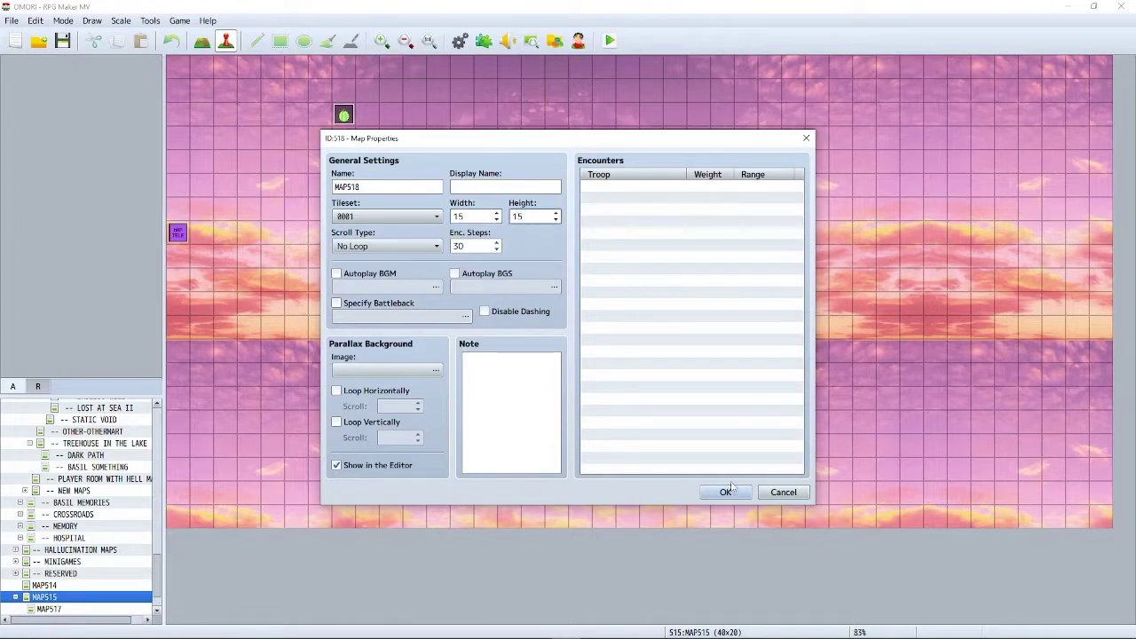
{"action": "left_click", "coordinate": [726, 492]}
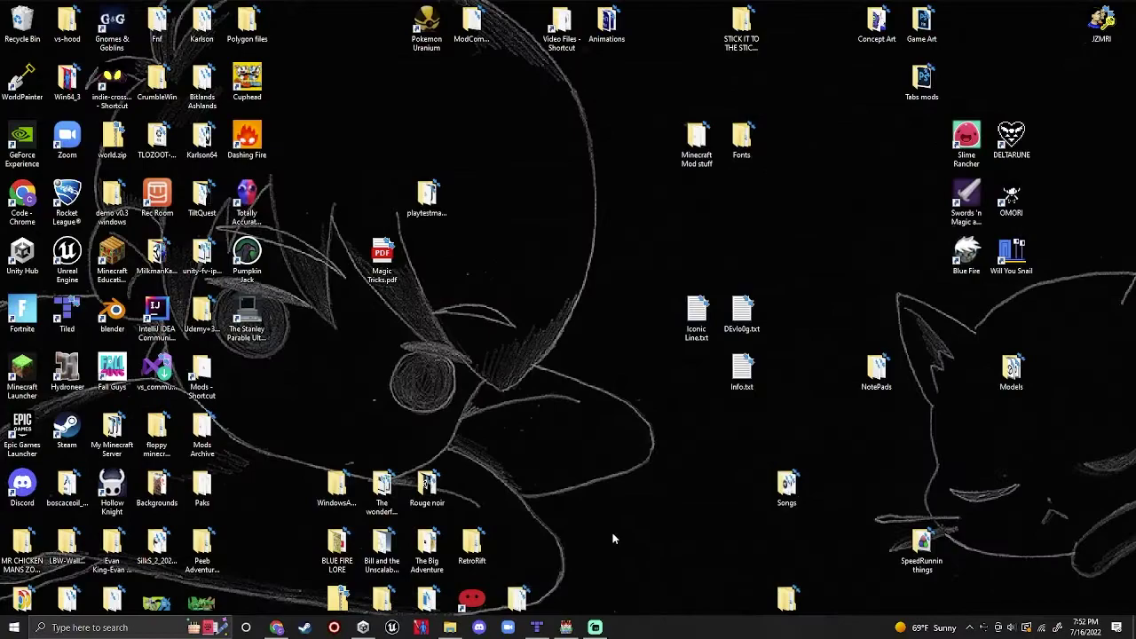
Switch to File Explorer and duplicate map00_Template_32x32.json within the www_playtest maps folder
{"action": "left_click", "coordinate": [453, 627]}
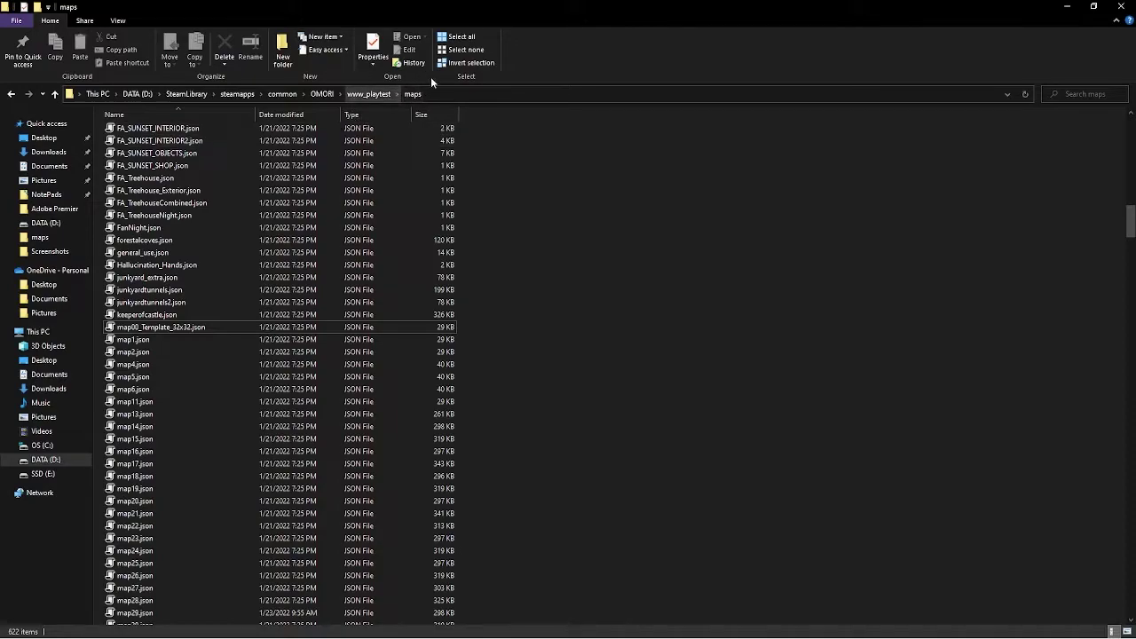
{"action": "left_click", "coordinate": [228, 330]}
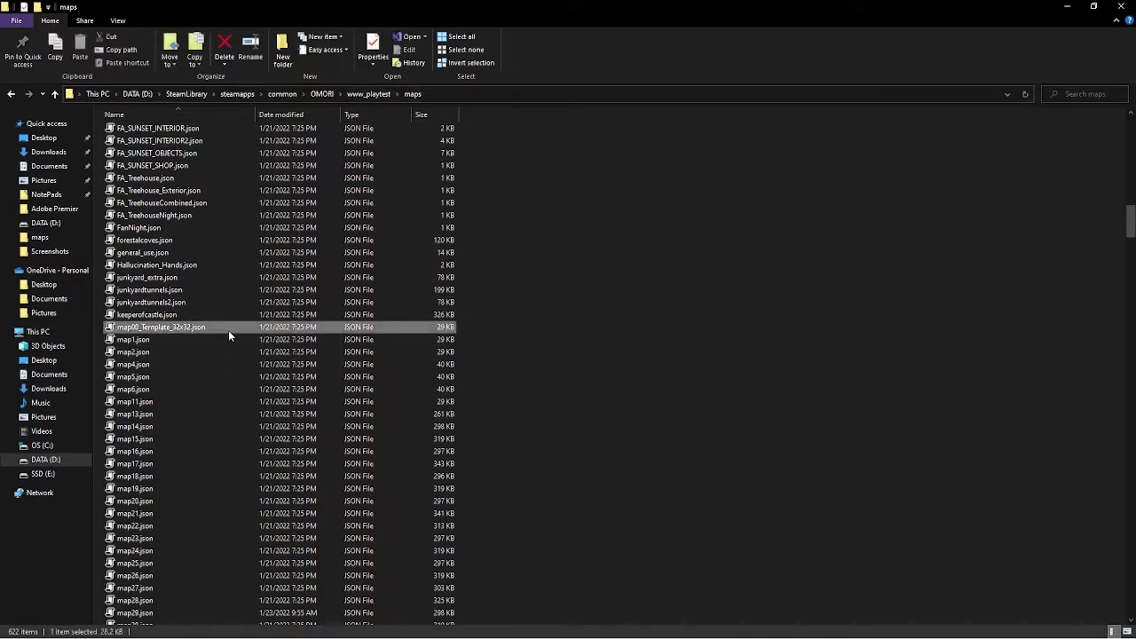
{"action": "right_click", "coordinate": [193, 329]}
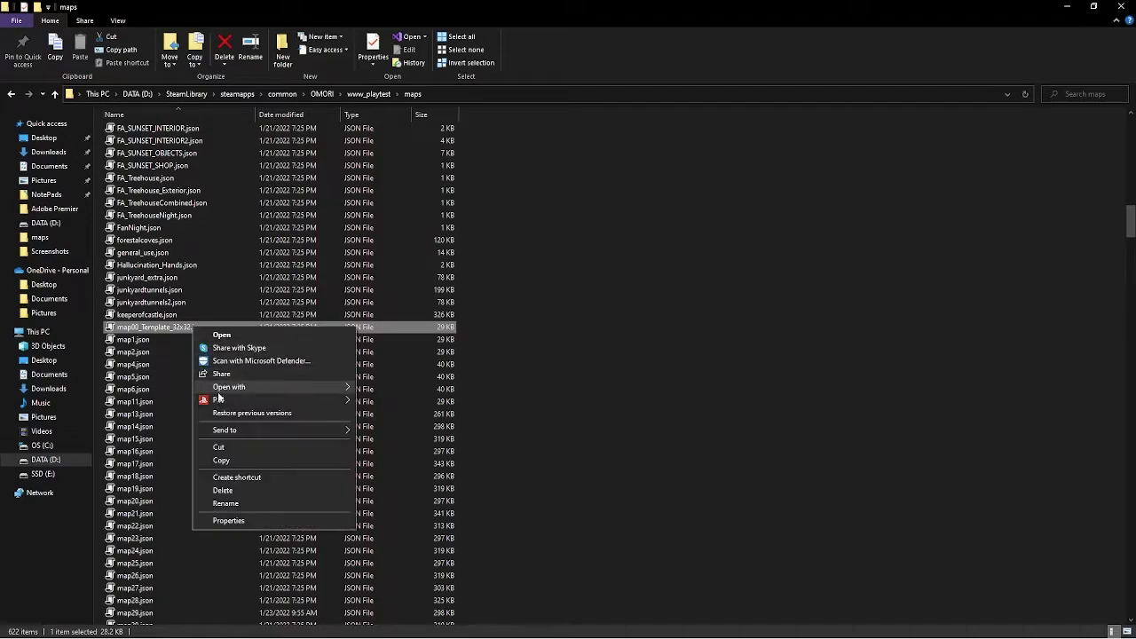
{"action": "left_click", "coordinate": [232, 454]}
{"action": "scroll", "coordinate": [849, 314], "scroll_direction": "down", "scroll_amount": 6}
{"action": "right_click", "coordinate": [849, 314]}
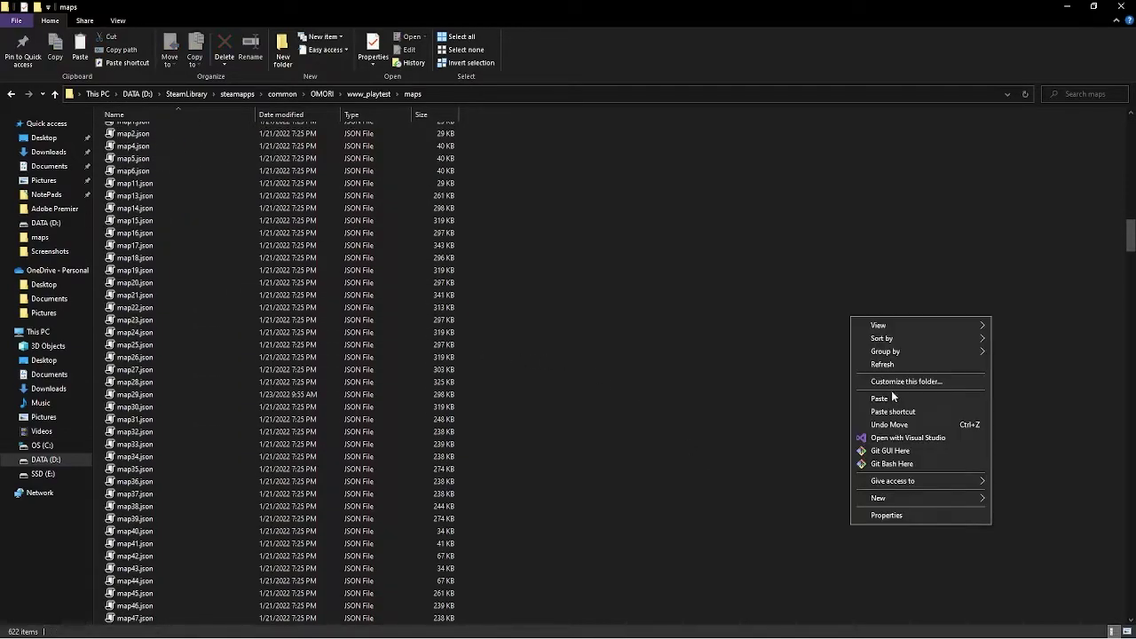
{"action": "left_click", "coordinate": [891, 396]}
Rename the copied template file as map.json
{"action": "right_click", "coordinate": [210, 129]}
{"action": "left_click", "coordinate": [239, 302]}
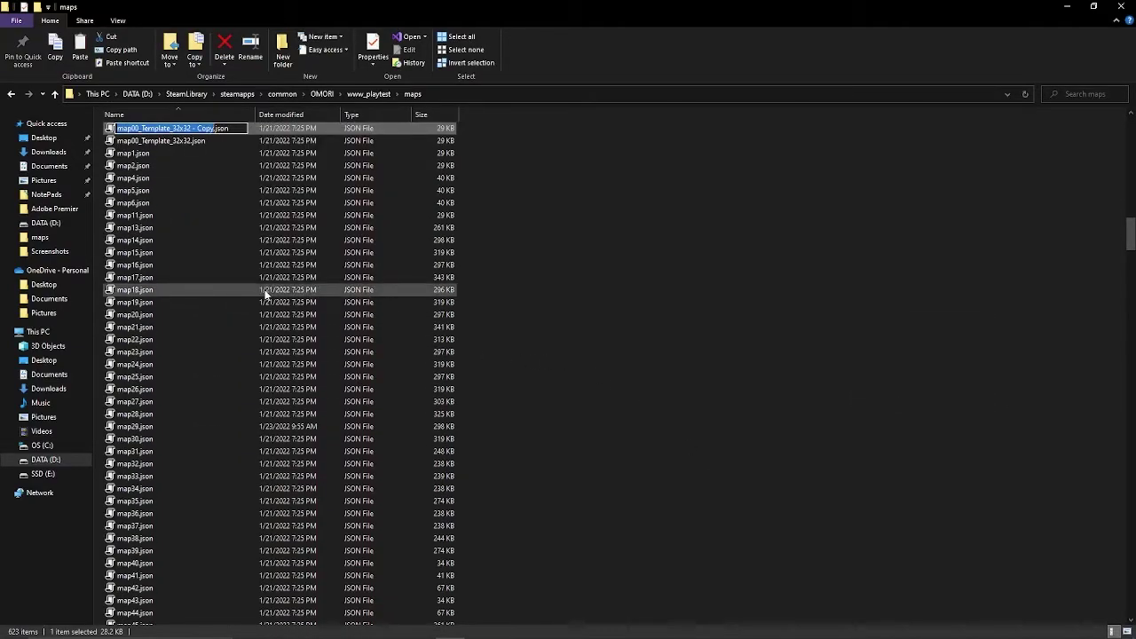
{"action": "key", "text": "Right"}
{"action": "key", "text": "BackSpace"}
{"action": "key", "text": "BackSpace"}
{"action": "key", "text": "BackSpace"}
{"action": "key", "text": "BackSpace"}
{"action": "key", "text": "BackSpace"}
{"action": "key", "text": "BackSpace"}
{"action": "key", "text": "BackSpace"}
{"action": "key", "text": "BackSpace"}
{"action": "key", "text": "BackSpace"}
{"action": "key", "text": "BackSpace"}
{"action": "key", "text": "BackSpace"}
{"action": "key", "text": "BackSpace"}
{"action": "key", "text": "BackSpace"}
{"action": "key", "text": "BackSpace"}
{"action": "key", "text": "BackSpace"}
{"action": "key", "text": "BackSpace"}
{"action": "key", "text": "BackSpace"}
{"action": "key", "text": "BackSpace"}
{"action": "key", "text": "BackSpace"}
{"action": "key", "text": "BackSpace"}
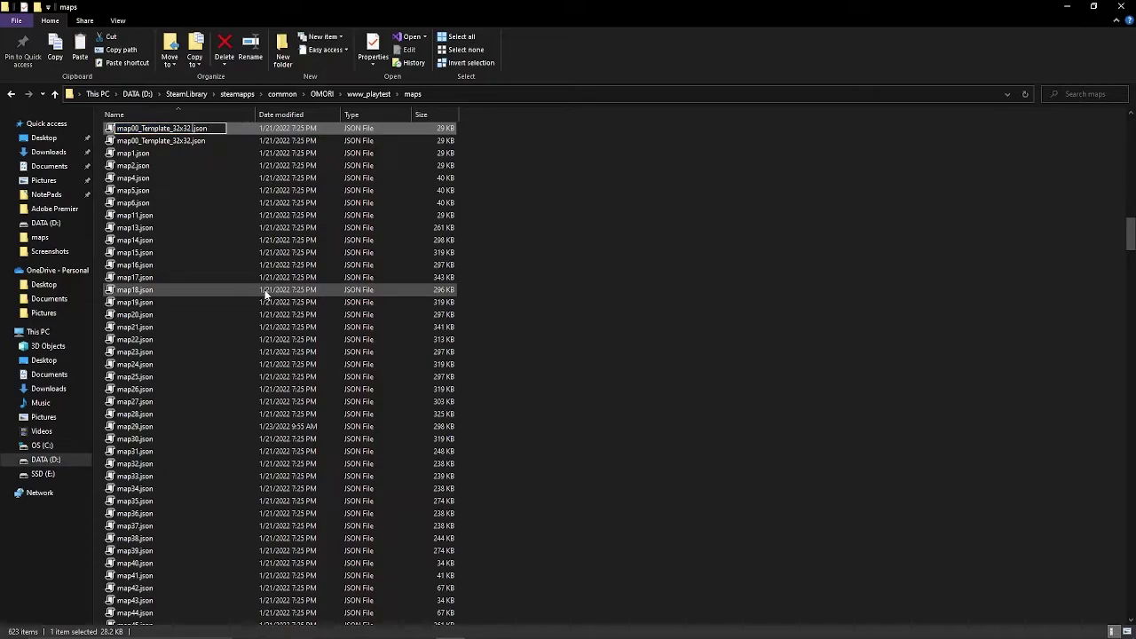
Check the new map's ID in RPG Maker MV and rename map.json as map518.json in File Explorer
{"action": "key", "text": "super"}
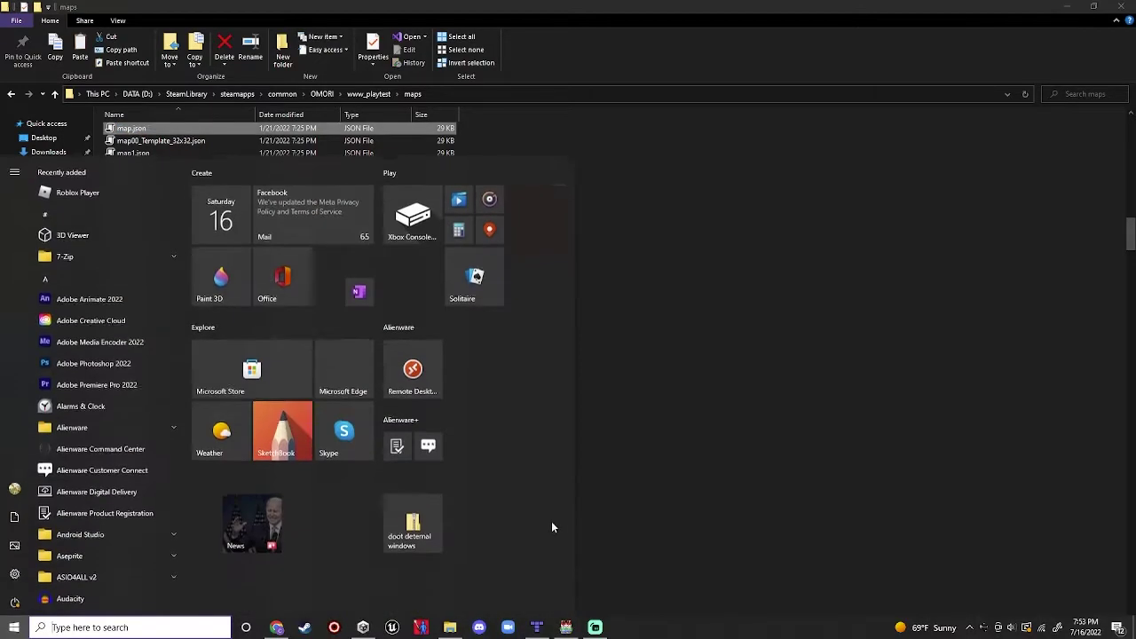
{"action": "left_click", "coordinate": [566, 632]}
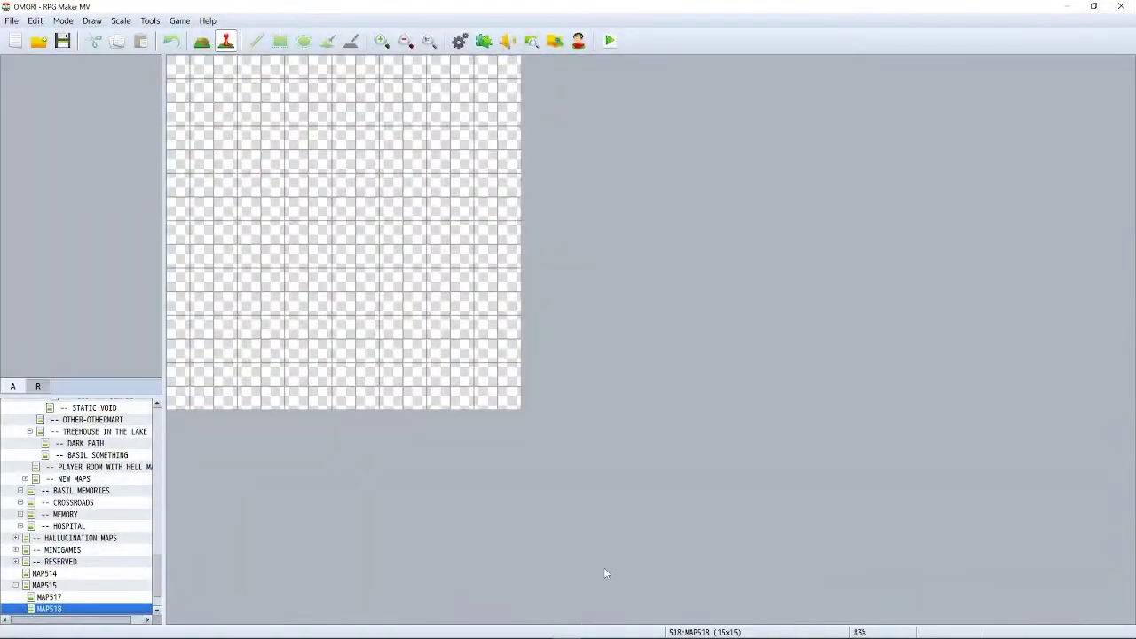
{"action": "left_click", "coordinate": [707, 633]}
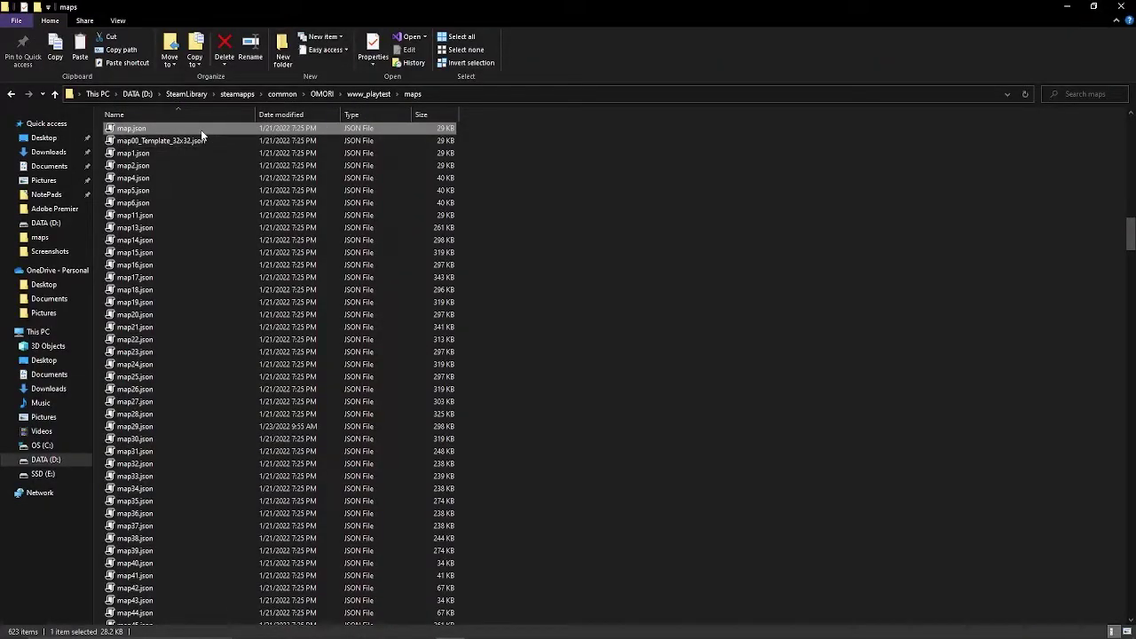
{"action": "right_click", "coordinate": [204, 129]}
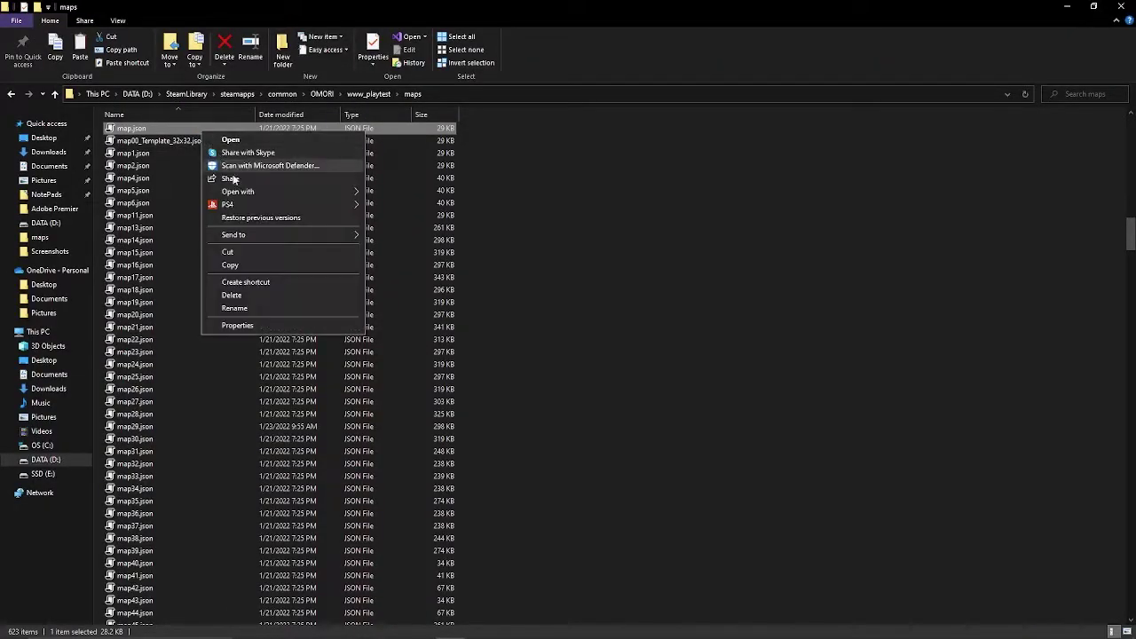
{"action": "left_click", "coordinate": [237, 307]}
{"action": "key", "text": "Right"}
{"action": "type", "text": "5"}
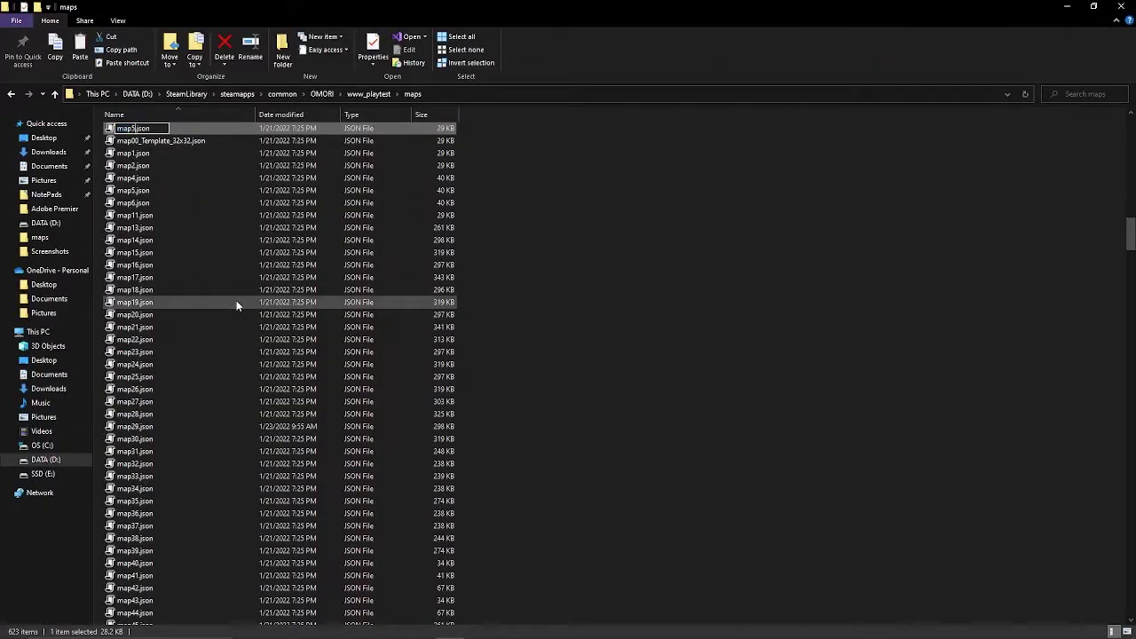
{"action": "key", "text": "Return"}
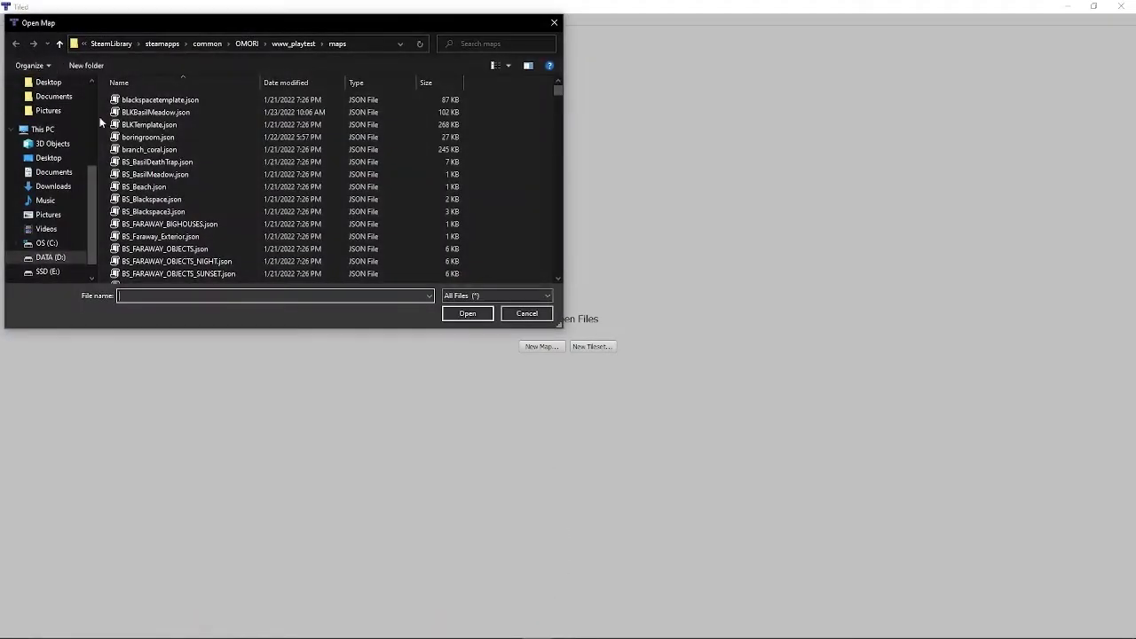
Open map518.json from the www_playtest maps folder in Tiled
{"action": "scroll", "coordinate": [180, 177], "scroll_direction": "down", "scroll_amount": 6}
{"action": "left_click_drag", "start_coordinate": [557, 104], "coordinate": [556, 265]}
{"action": "double_click", "coordinate": [142, 182]}
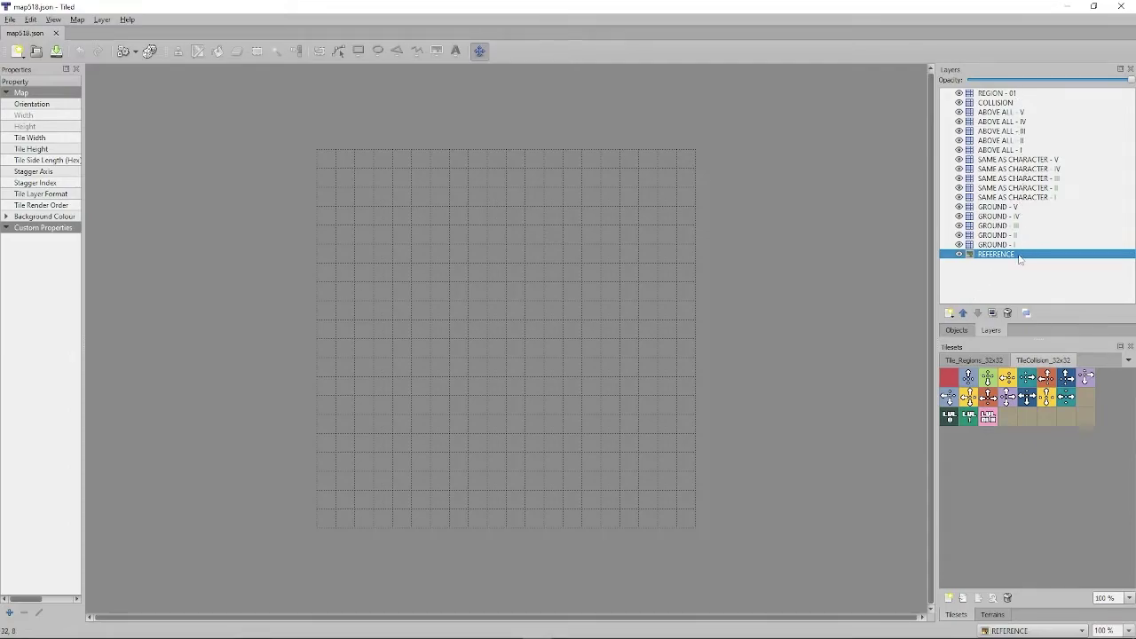
Examine the map's ground, same-as-character, above-all, collision and region layers, ending on GROUND - I
{"action": "left_click", "coordinate": [1027, 217]}
{"action": "left_click", "coordinate": [1018, 235]}
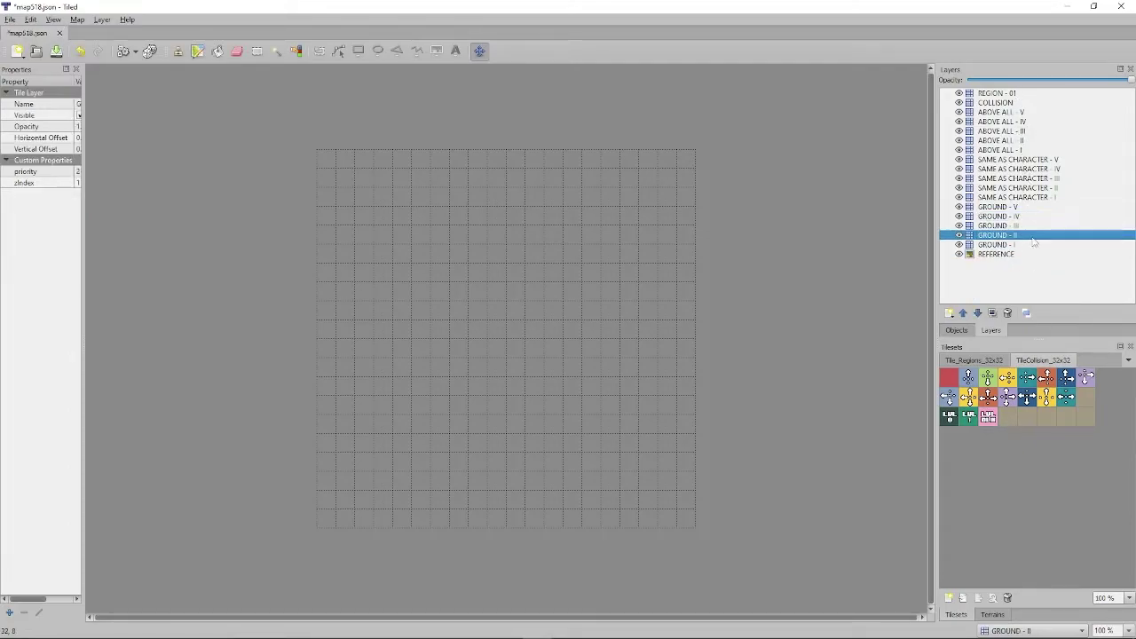
{"action": "left_click", "coordinate": [1025, 151]}
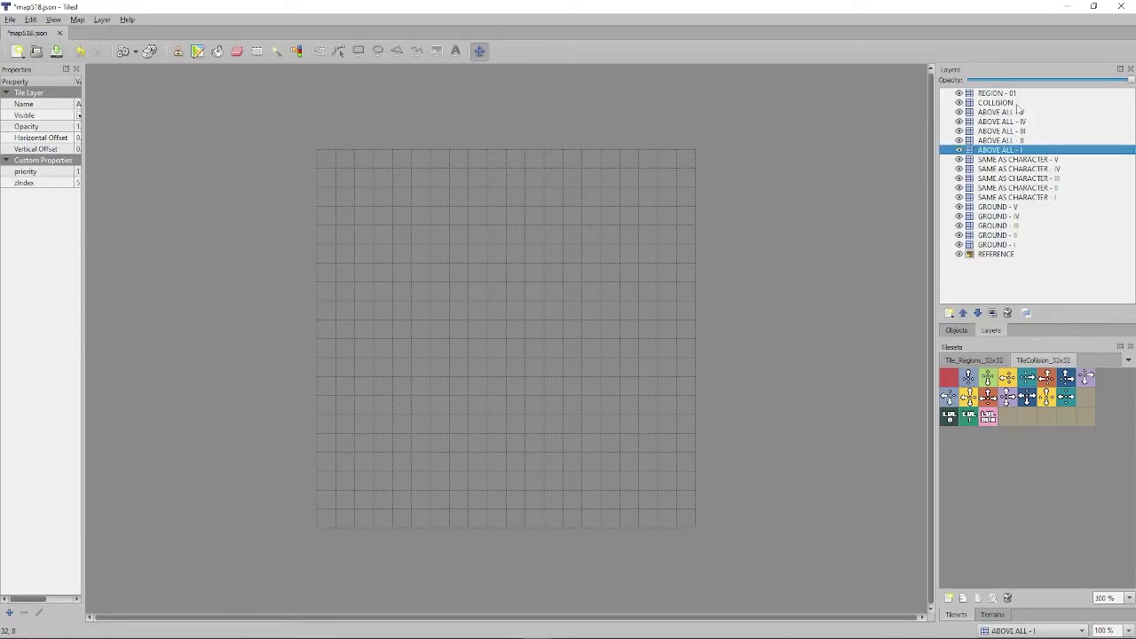
{"action": "left_click", "coordinate": [998, 226]}
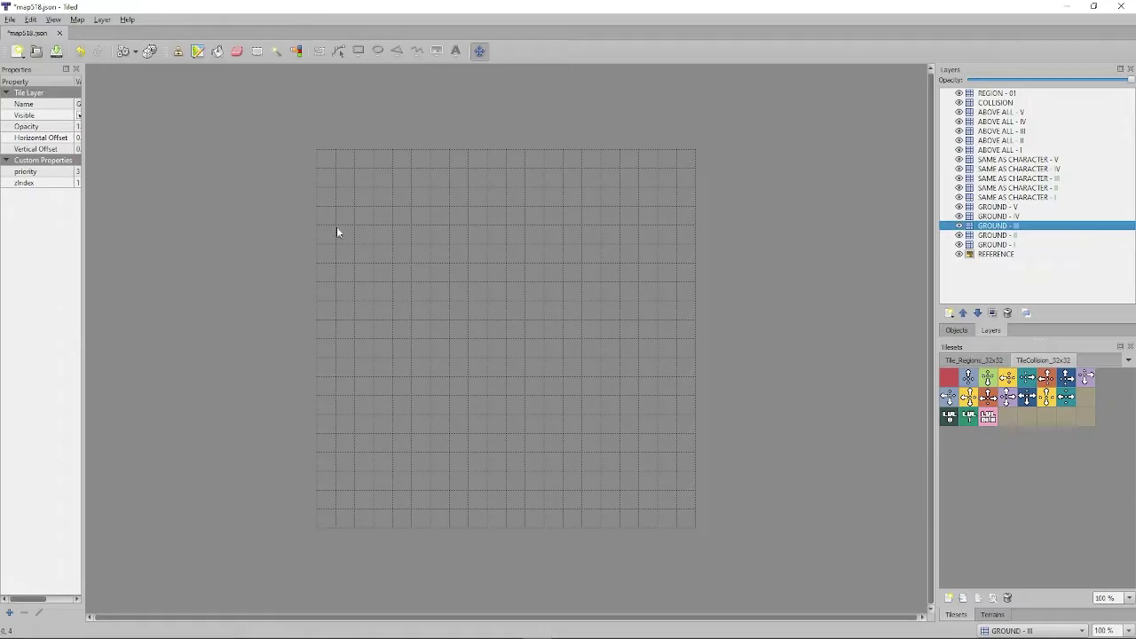
{"action": "left_click", "coordinate": [968, 197]}
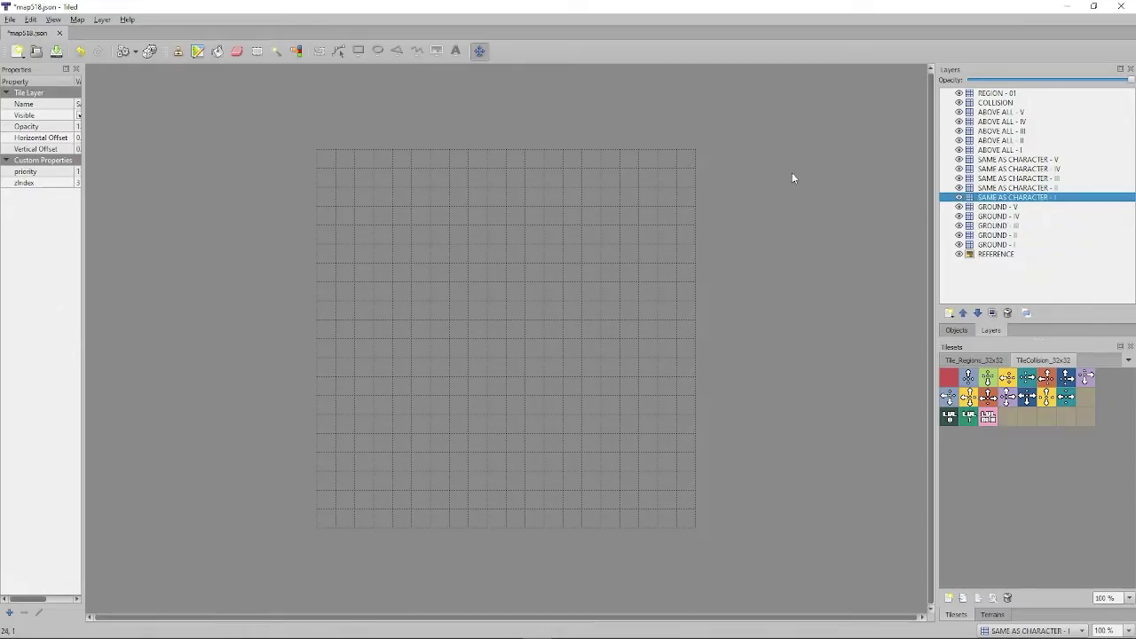
{"action": "left_click", "coordinate": [1003, 122]}
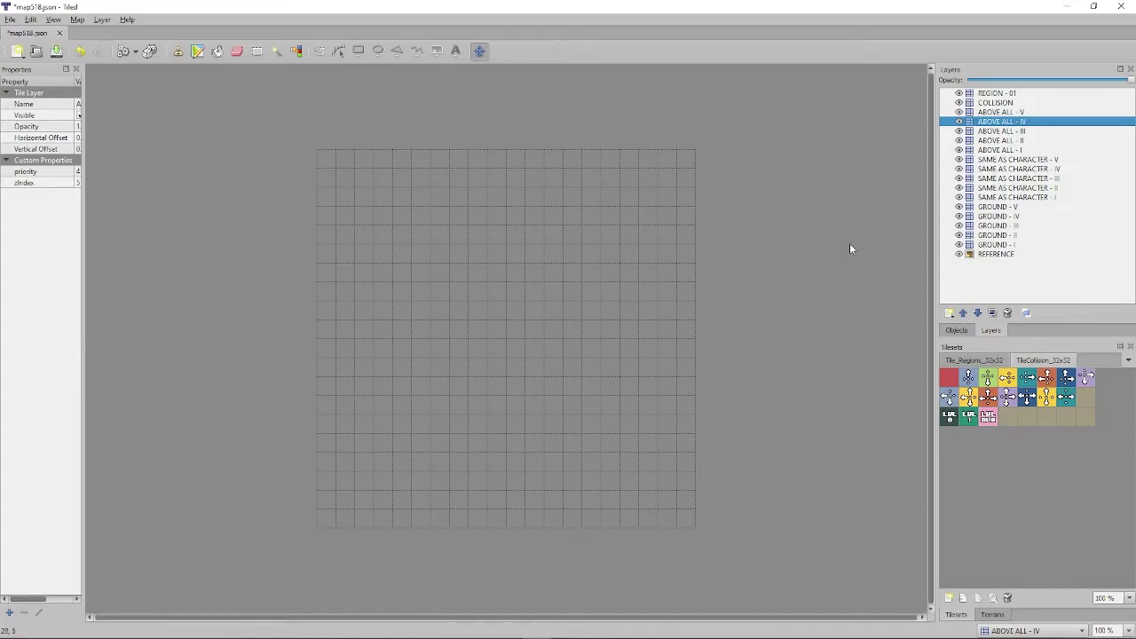
{"action": "left_click", "coordinate": [995, 103]}
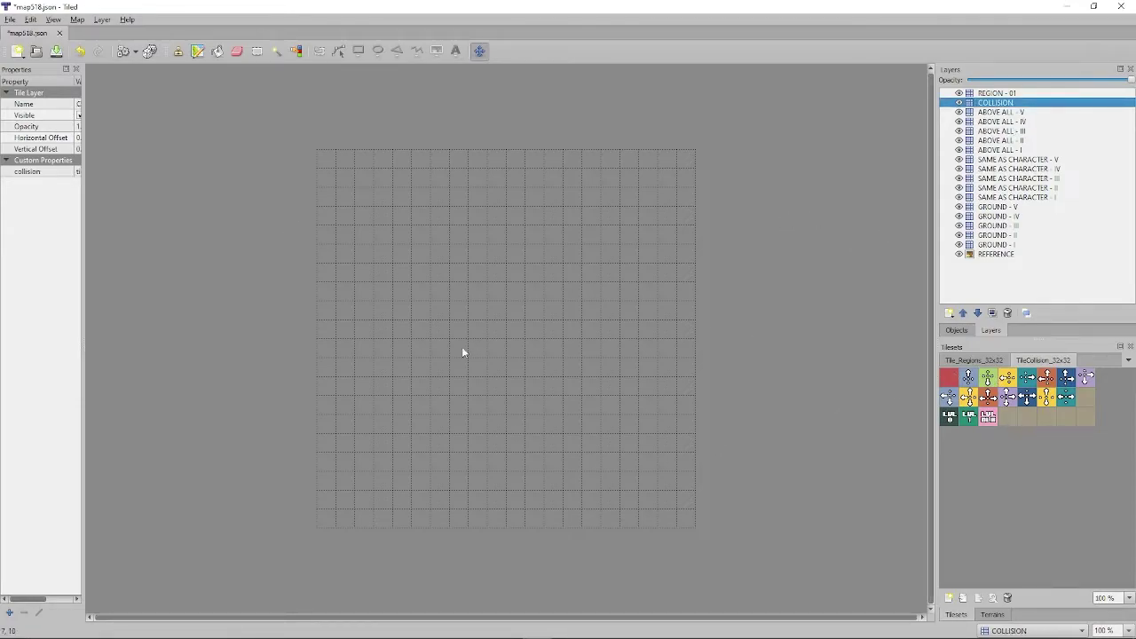
{"action": "left_click", "coordinate": [999, 94]}
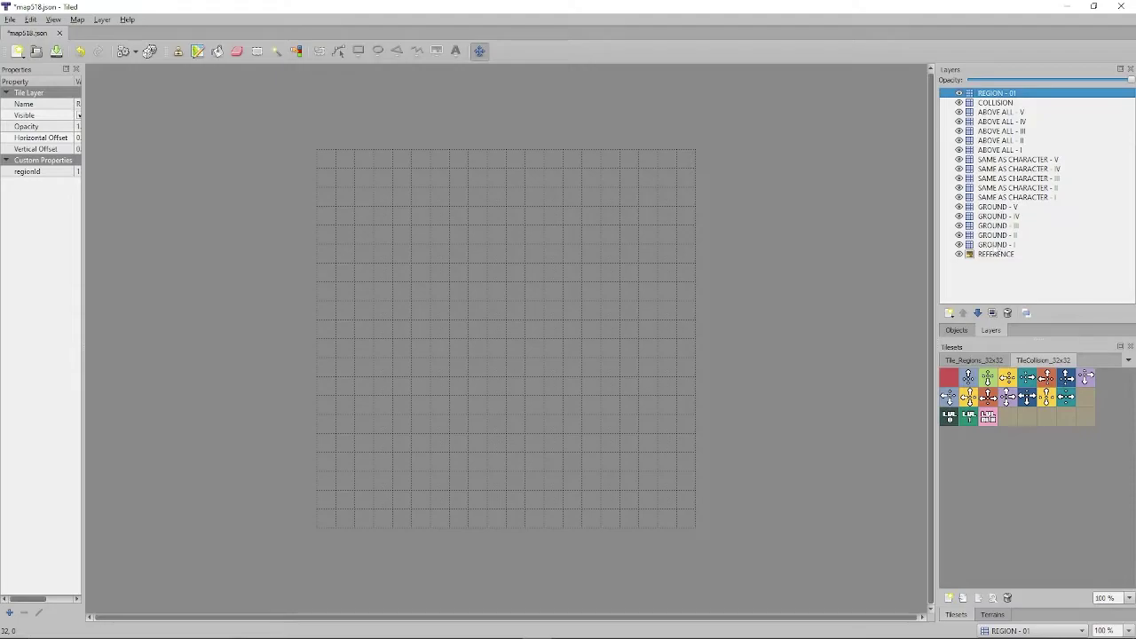
{"action": "left_click", "coordinate": [1027, 246]}
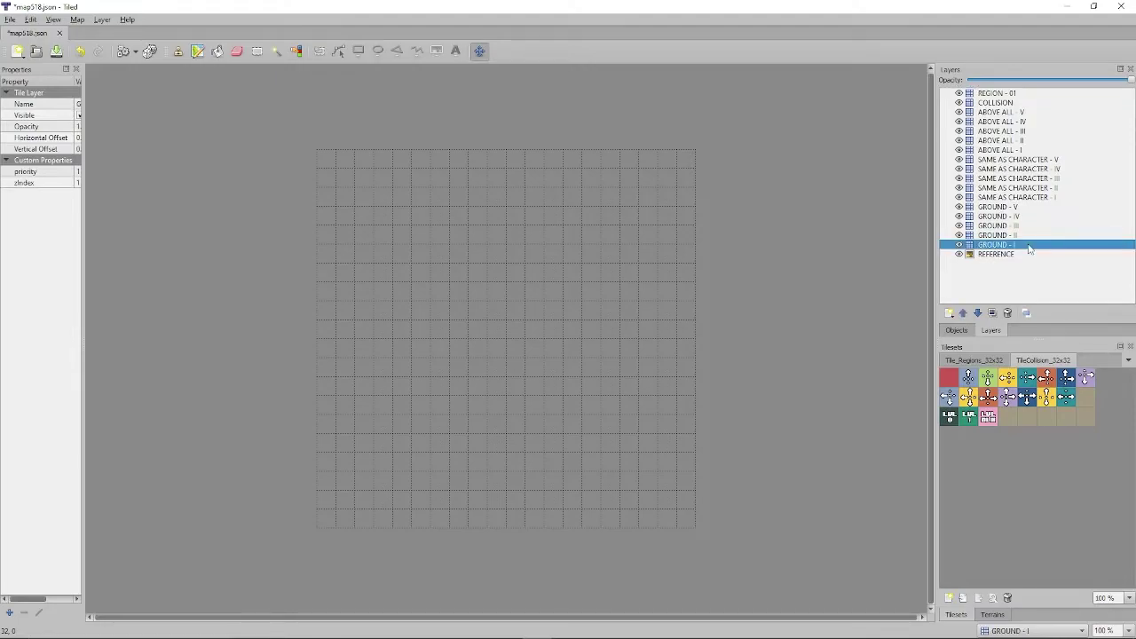
Open map327.json and bring its tilesets, including general_use and Terraintilesheet, into map518.json
{"action": "left_click", "coordinate": [53, 20]}
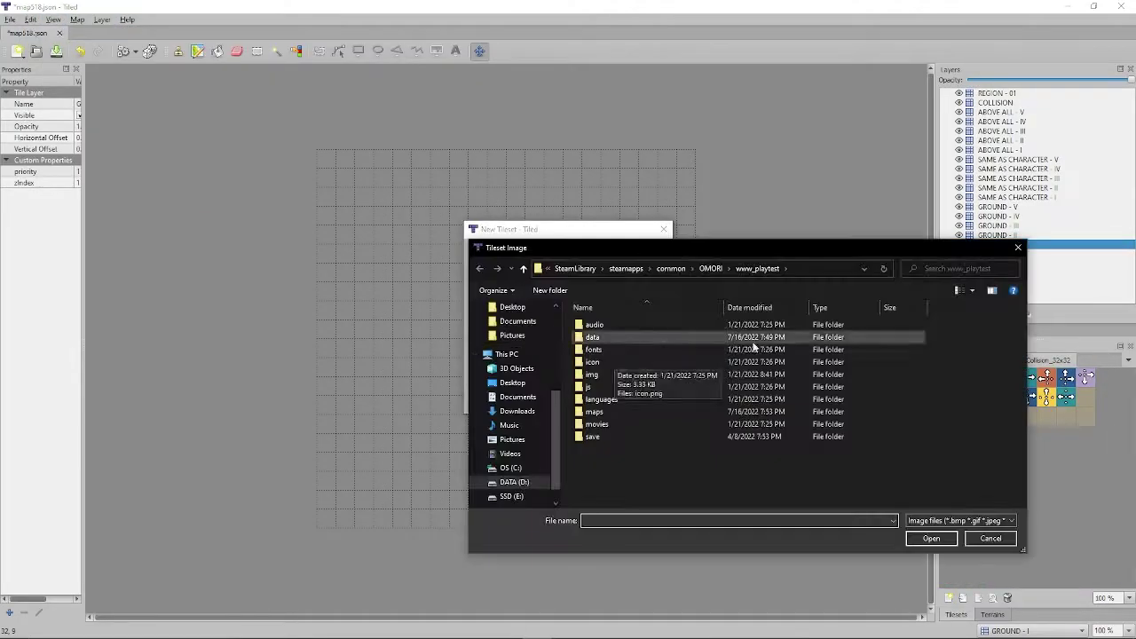
{"action": "left_click", "coordinate": [9, 19]}
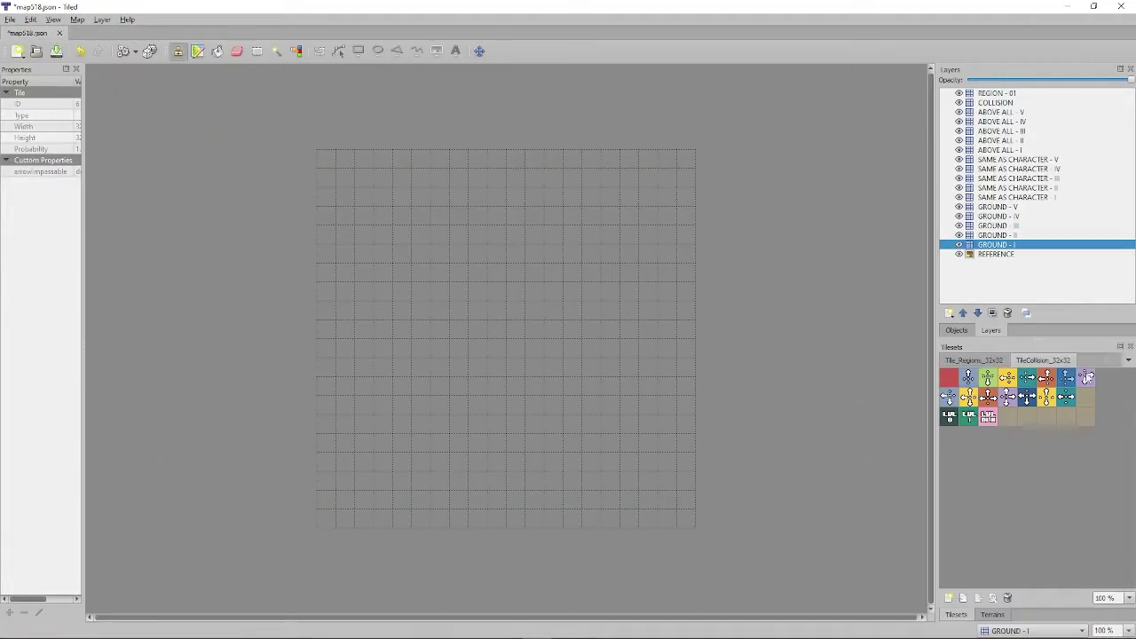
{"action": "left_click", "coordinate": [10, 19]}
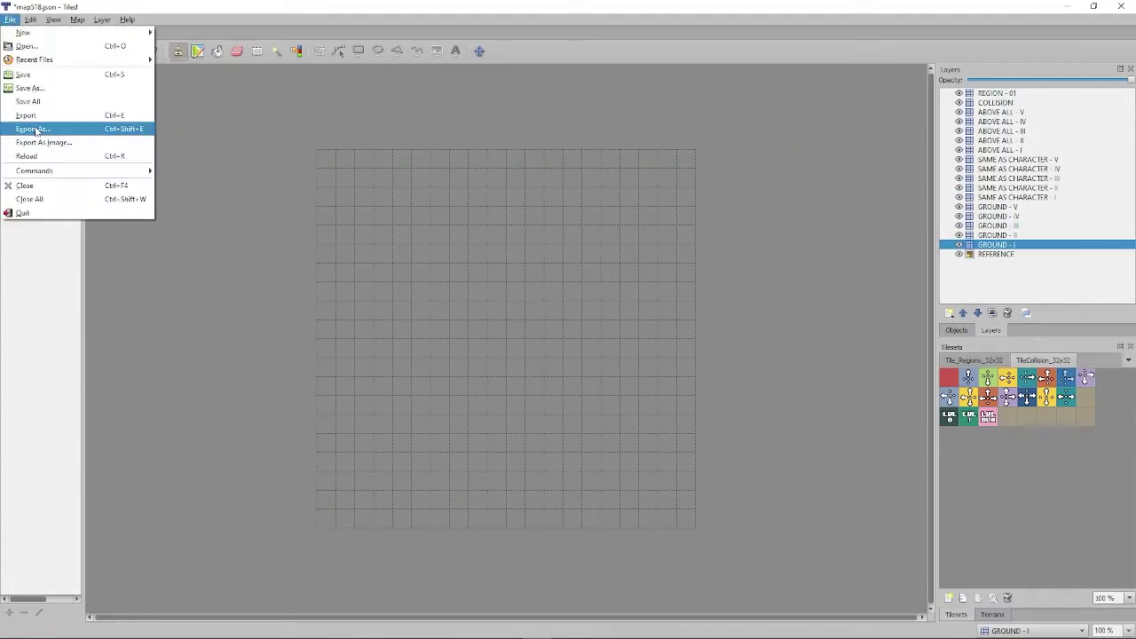
{"action": "left_click", "coordinate": [85, 46]}
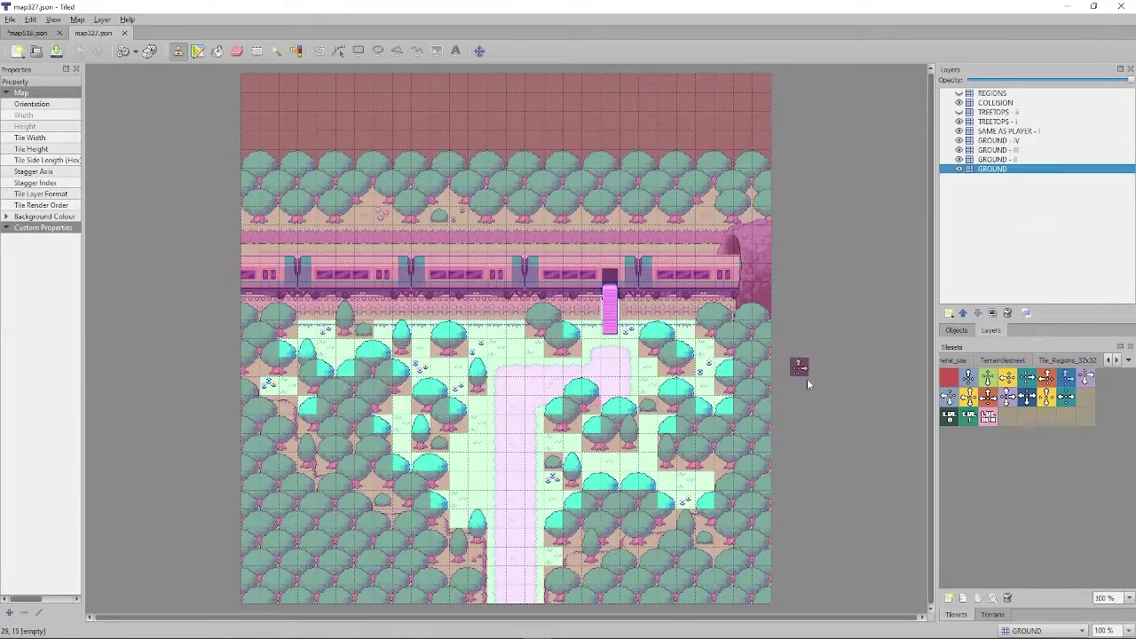
{"action": "left_click", "coordinate": [27, 33]}
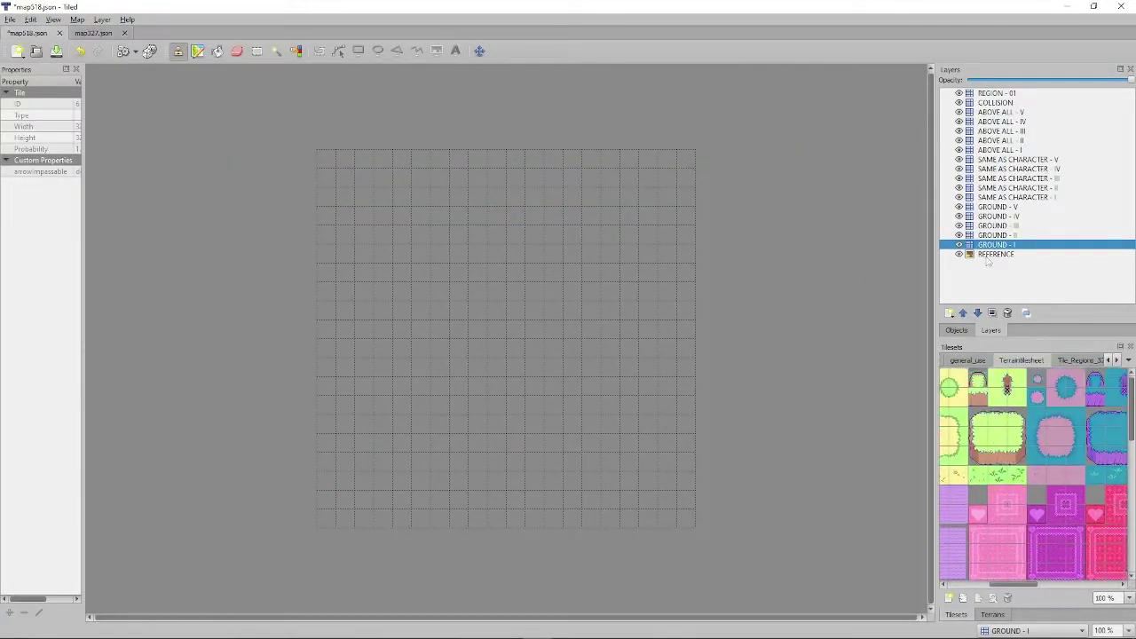
Fill the GROUND - I layer with the bright green grass tile from Terraintilesheet
{"action": "left_click_drag", "start_coordinate": [986, 583], "coordinate": [995, 584]}
{"action": "left_click", "coordinate": [1068, 477]}
{"action": "left_click", "coordinate": [257, 52]}
{"action": "left_click", "coordinate": [178, 51]}
{"action": "left_click", "coordinate": [218, 51]}
{"action": "left_click", "coordinate": [672, 258]}
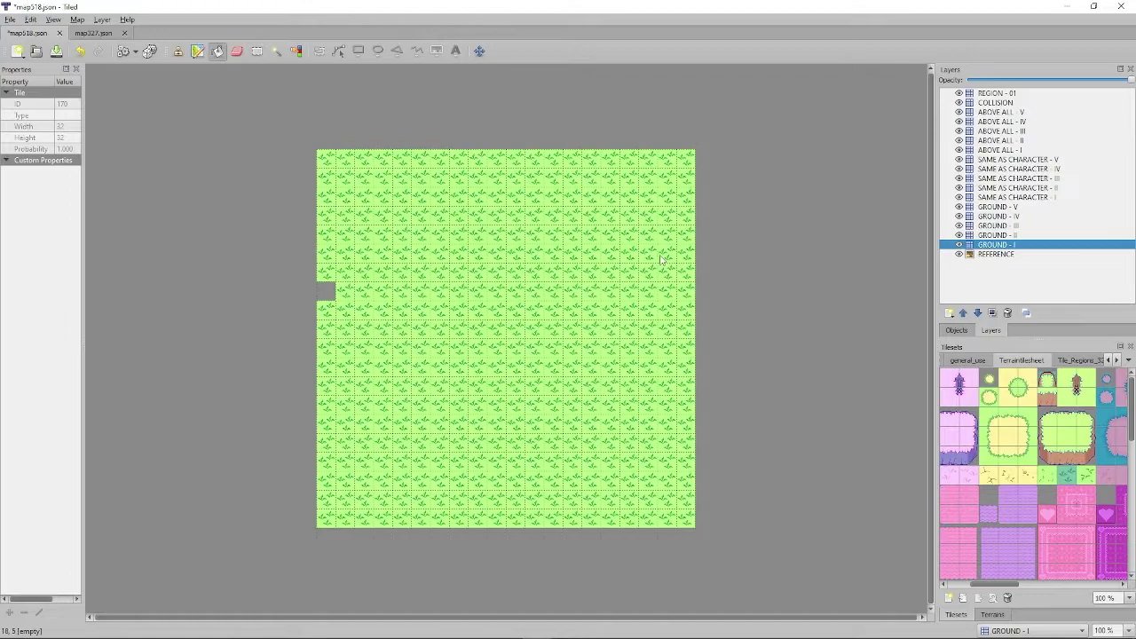
Paint a few grass-variation tiles on GROUND - I and erase most of the bright grass across the map
{"action": "left_click", "coordinate": [178, 52]}
{"action": "left_click", "coordinate": [1086, 476]}
{"action": "mouse_move", "coordinate": [657, 196]}
{"action": "left_mouse_down"}
{"action": "mouse_move", "coordinate": [347, 442]}
{"action": "mouse_move", "coordinate": [644, 275]}
{"action": "left_mouse_up"}
{"action": "left_click", "coordinate": [237, 51]}
{"action": "mouse_move", "coordinate": [355, 160]}
{"action": "left_mouse_down"}
{"action": "mouse_move", "coordinate": [836, 479]}
{"action": "mouse_move", "coordinate": [687, 462]}
{"action": "left_mouse_up"}
Show the general_use tileset, widen the tileset and properties areas, and make the tileset view taller
{"action": "left_click", "coordinate": [967, 360]}
{"action": "scroll", "coordinate": [1034, 444], "scroll_direction": "down", "scroll_amount": 5}
{"action": "left_click_drag", "start_coordinate": [936, 373], "coordinate": [886, 373]}
{"action": "left_click_drag", "start_coordinate": [83, 332], "coordinate": [142, 333]}
{"action": "left_click_drag", "start_coordinate": [1020, 339], "coordinate": [1020, 293]}
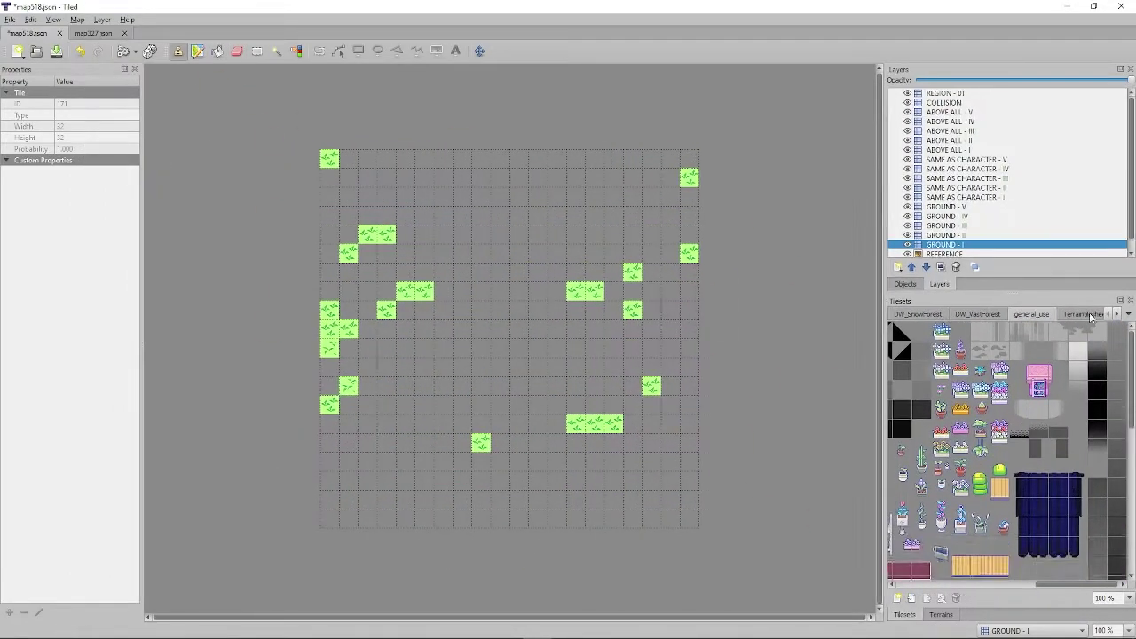
Fill the emptied area of GROUND - I with the plain pale green ground tile from DW_VastForest
{"action": "left_click", "coordinate": [1090, 314]}
{"action": "left_click", "coordinate": [1078, 314]}
{"action": "left_click", "coordinate": [1116, 315]}
{"action": "left_click", "coordinate": [1107, 315]}
{"action": "left_click", "coordinate": [917, 314]}
{"action": "left_click", "coordinate": [977, 314]}
{"action": "left_click_drag", "start_coordinate": [443, 196], "coordinate": [539, 255]}
{"action": "left_click", "coordinate": [917, 331]}
{"action": "left_click", "coordinate": [218, 52]}
{"action": "left_click", "coordinate": [479, 293]}
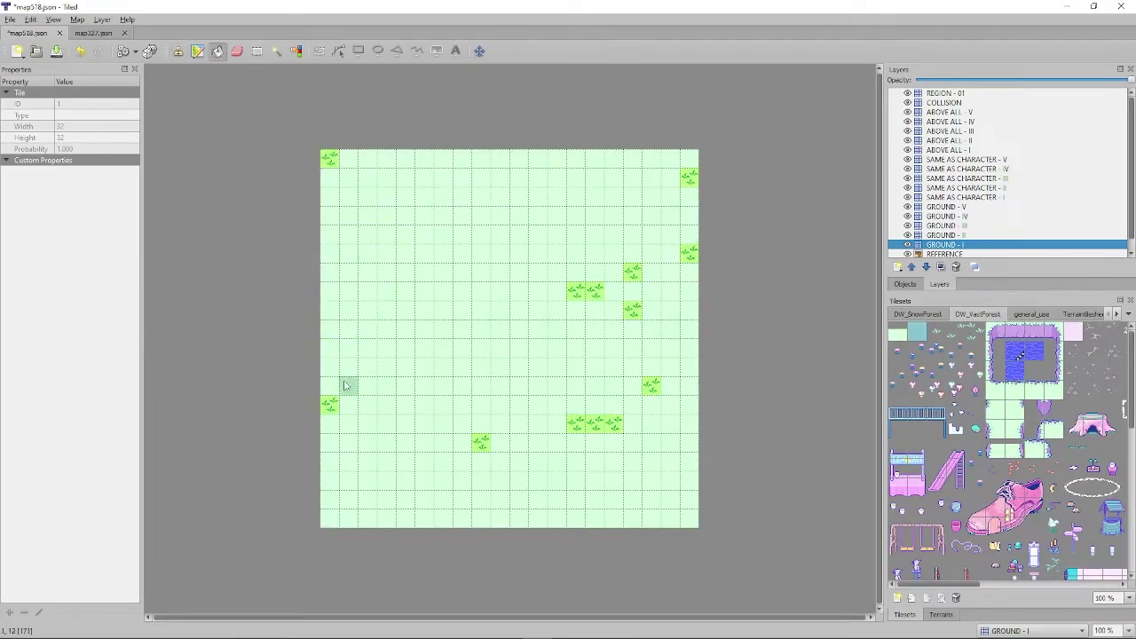
Replace the leftover bright grass patches on GROUND - I with the same pale green ground
{"action": "left_click", "coordinate": [691, 177]}
{"action": "left_click", "coordinate": [594, 423]}
{"action": "left_click", "coordinate": [329, 159]}
Try painting the pond's lower and right borders directly on the GROUND - I layer, and restore the pale ground
{"action": "left_click", "coordinate": [1014, 390]}
{"action": "left_click", "coordinate": [178, 52]}
{"action": "mouse_move", "coordinate": [443, 291]}
{"action": "left_mouse_down"}
{"action": "mouse_move", "coordinate": [519, 291]}
{"action": "mouse_move", "coordinate": [538, 235]}
{"action": "left_mouse_up"}
{"action": "left_click", "coordinate": [1053, 370]}
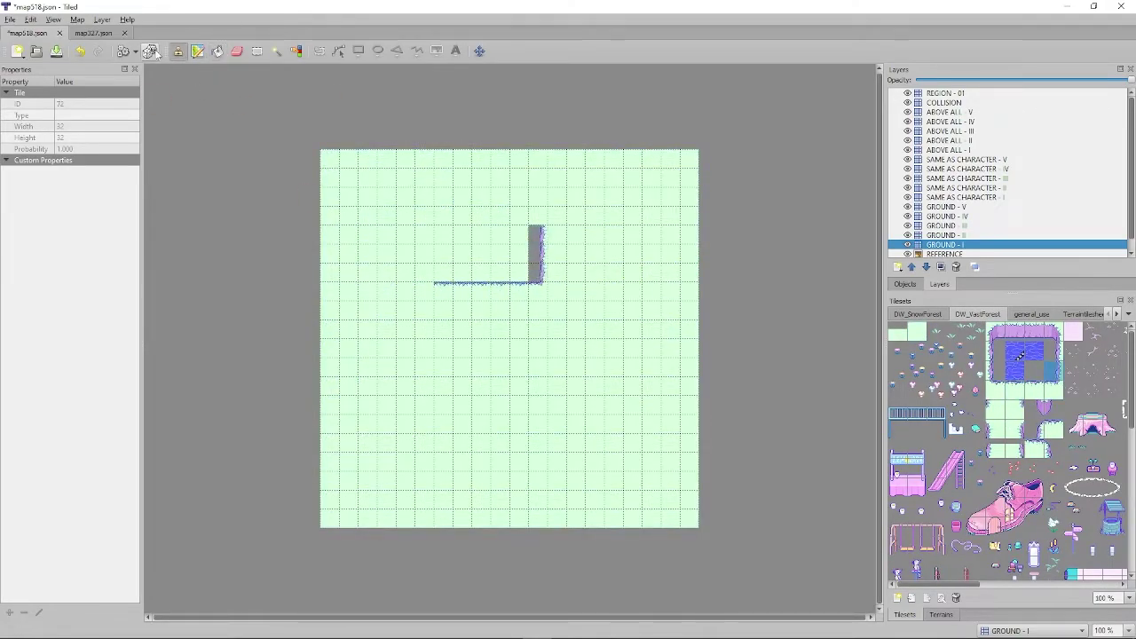
{"action": "key", "text": "ctrl+z"}
{"action": "key", "text": "ctrl+z"}
{"action": "key", "text": "ctrl+z"}
{"action": "key", "text": "ctrl+z"}
{"action": "left_click", "coordinate": [917, 332]}
{"action": "left_click", "coordinate": [481, 442]}
Paint a six-by-five-tile purple pond border on SAME AS CHARACTER - I and fill it with blue water on GROUND - II
{"action": "left_click", "coordinate": [965, 197]}
{"action": "left_click", "coordinate": [1053, 370]}
{"action": "left_click_drag", "start_coordinate": [538, 310], "coordinate": [538, 235]}
{"action": "left_click", "coordinate": [1034, 390]}
{"action": "mouse_move", "coordinate": [519, 329]}
{"action": "left_mouse_down"}
{"action": "mouse_move", "coordinate": [461, 329]}
{"action": "mouse_move", "coordinate": [442, 232]}
{"action": "mouse_move", "coordinate": [531, 233]}
{"action": "left_mouse_up"}
{"action": "left_click", "coordinate": [995, 390]}
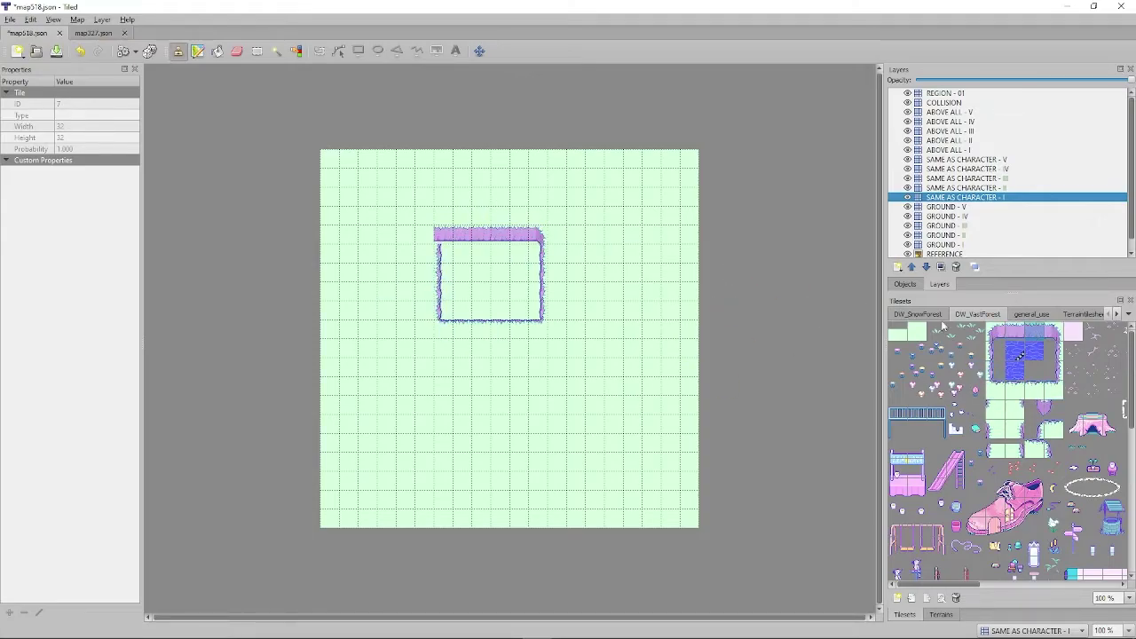
{"action": "left_click", "coordinate": [1013, 356]}
{"action": "left_click", "coordinate": [960, 235]}
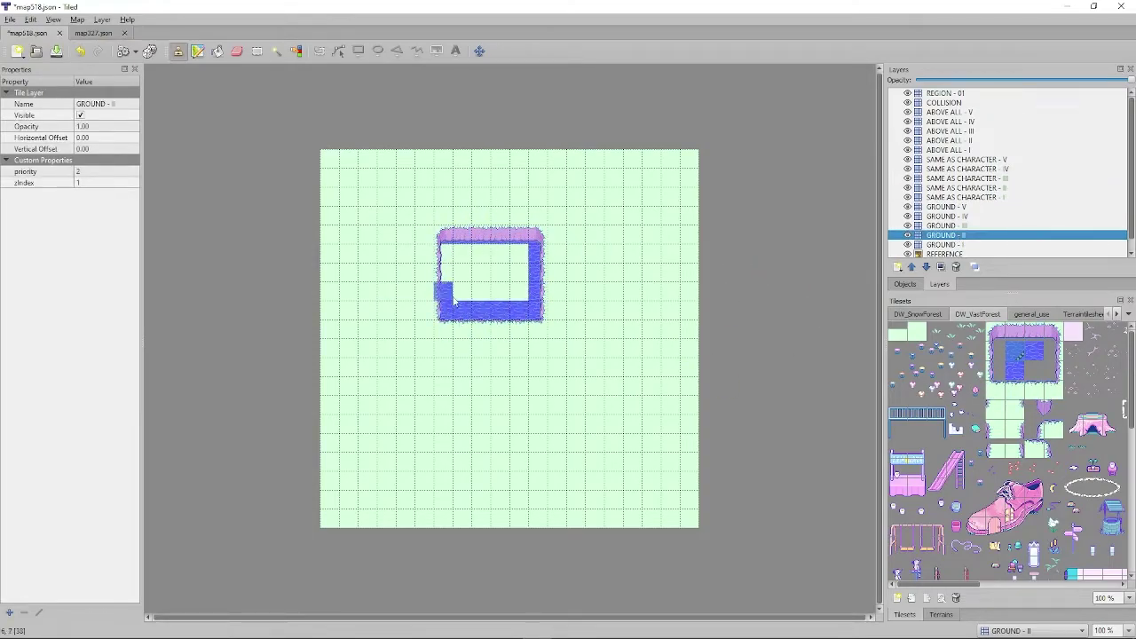
Line the map's upper edge with a full row of round turquoise trees from DW_VastForest on GROUND - II
{"action": "left_click", "coordinate": [1004, 502]}
{"action": "scroll", "coordinate": [1070, 453], "scroll_direction": "down", "scroll_amount": 5}
{"action": "scroll", "coordinate": [1069, 452], "scroll_direction": "up", "scroll_amount": 5}
{"action": "left_click_drag", "start_coordinate": [968, 584], "coordinate": [1052, 583]}
{"action": "left_click", "coordinate": [1015, 350]}
{"action": "left_click_drag", "start_coordinate": [996, 332], "coordinate": [1015, 351]}
{"action": "left_click_drag", "start_coordinate": [348, 178], "coordinate": [652, 178]}
{"action": "left_click", "coordinate": [236, 51]}
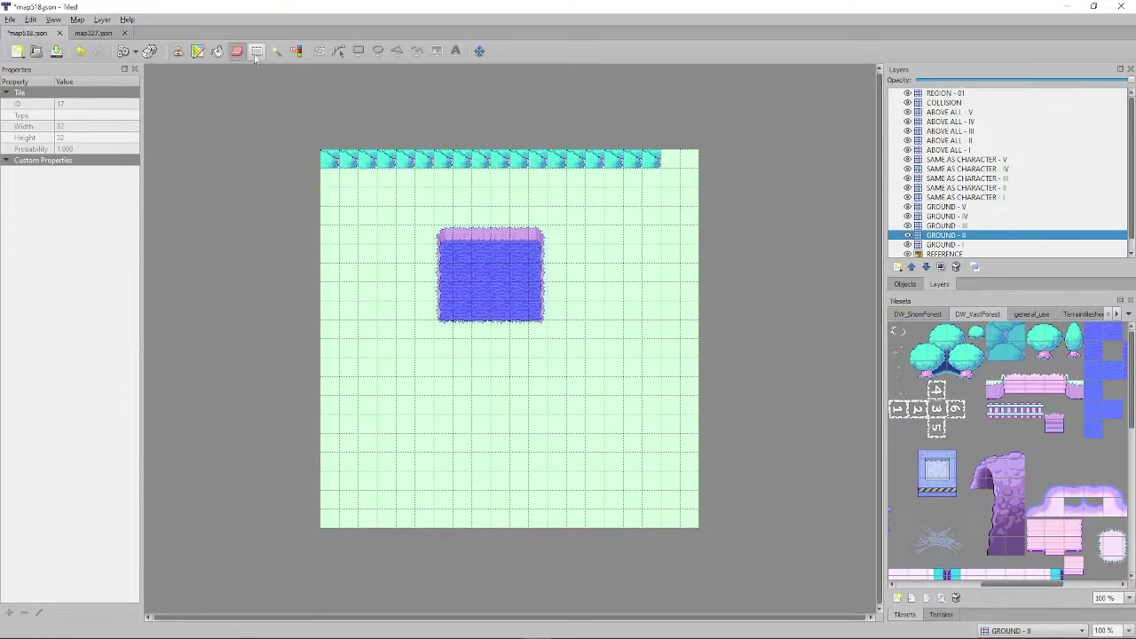
{"action": "left_click", "coordinate": [178, 51]}
{"action": "left_click_drag", "start_coordinate": [348, 158], "coordinate": [456, 158]}
{"action": "left_click_drag", "start_coordinate": [683, 177], "coordinate": [346, 177]}
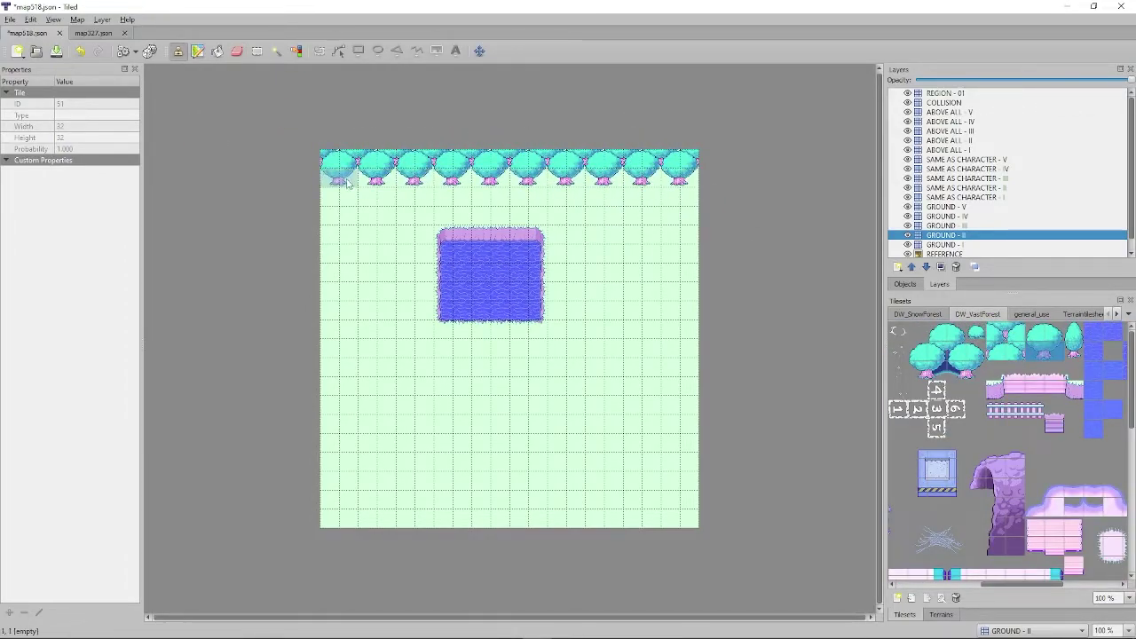
Paint half trees at the upper end of the map's left edge on GROUND - II
{"action": "mouse_move", "coordinate": [1015, 332]}
{"action": "left_mouse_down"}
{"action": "mouse_move", "coordinate": [1017, 350]}
{"action": "mouse_move", "coordinate": [1054, 351]}
{"action": "left_mouse_up"}
{"action": "left_click", "coordinate": [328, 197]}
{"action": "left_click", "coordinate": [328, 197]}
{"action": "left_click", "coordinate": [1015, 351]}
{"action": "left_click", "coordinate": [328, 178]}
{"action": "left_click", "coordinate": [329, 230]}
Place a green melon from general_use near the map's lower right on SAME AS CHARACTER - III
{"action": "scroll", "coordinate": [1012, 524], "scroll_direction": "down", "scroll_amount": 2}
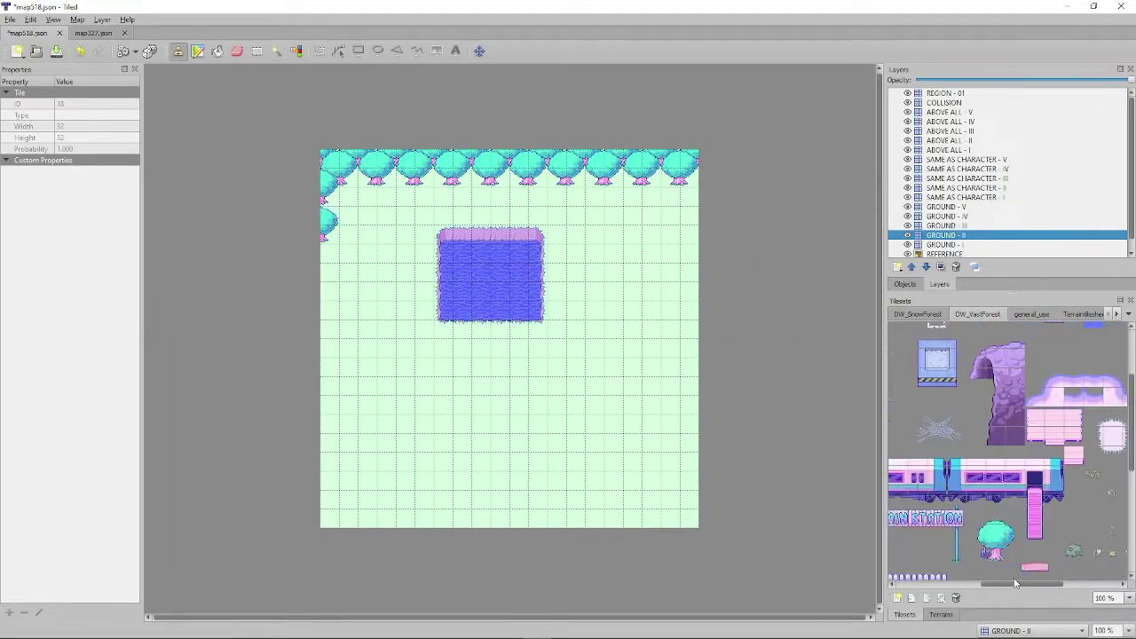
{"action": "scroll", "coordinate": [1020, 532], "scroll_direction": "up", "scroll_amount": 2}
{"action": "left_click_drag", "start_coordinate": [1048, 584], "coordinate": [1100, 586]}
{"action": "scroll", "coordinate": [1035, 512], "scroll_direction": "down", "scroll_amount": 6}
{"action": "scroll", "coordinate": [1035, 515], "scroll_direction": "up", "scroll_amount": 6}
{"action": "scroll", "coordinate": [1083, 533], "scroll_direction": "down", "scroll_amount": 4}
{"action": "left_click", "coordinate": [1031, 314]}
{"action": "scroll", "coordinate": [986, 541], "scroll_direction": "down", "scroll_amount": 5}
{"action": "scroll", "coordinate": [987, 542], "scroll_direction": "up", "scroll_amount": 5}
{"action": "left_click", "coordinate": [987, 352]}
{"action": "left_click", "coordinate": [967, 179]}
{"action": "left_click", "coordinate": [614, 442]}
Place a picnic basket east of the pond with a red checkered blanket beneath it on GROUND - V
{"action": "left_click", "coordinate": [969, 430]}
{"action": "left_click_drag", "start_coordinate": [980, 371], "coordinate": [981, 389]}
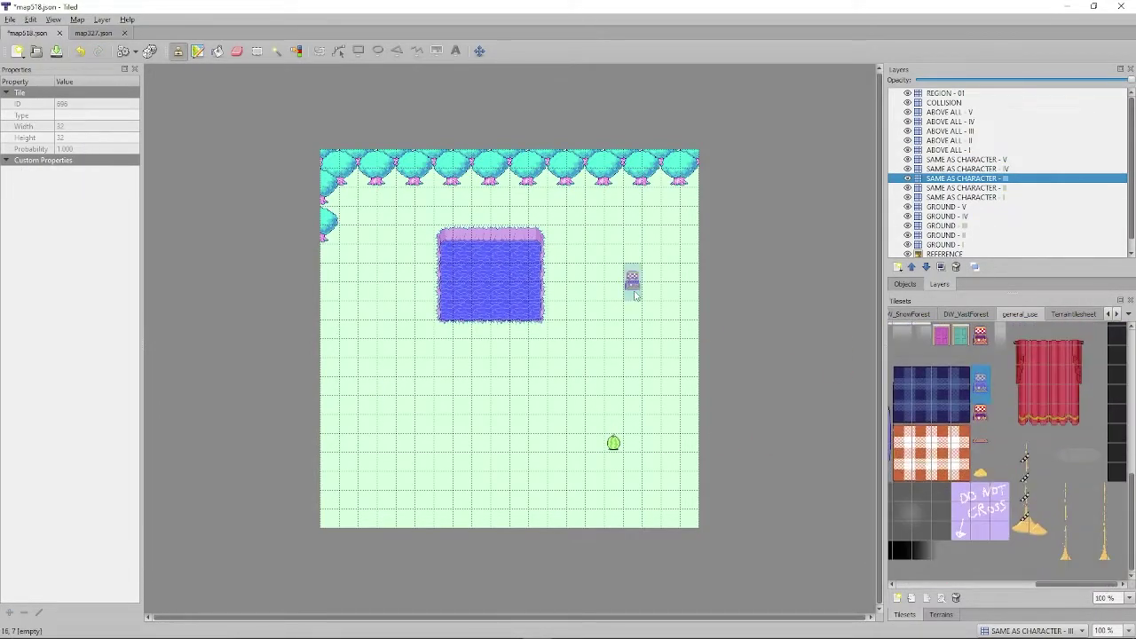
{"action": "left_click", "coordinate": [632, 285]}
{"action": "left_click_drag", "start_coordinate": [1074, 584], "coordinate": [931, 584]}
{"action": "left_click_drag", "start_coordinate": [955, 370], "coordinate": [916, 343]}
{"action": "left_click", "coordinate": [623, 291]}
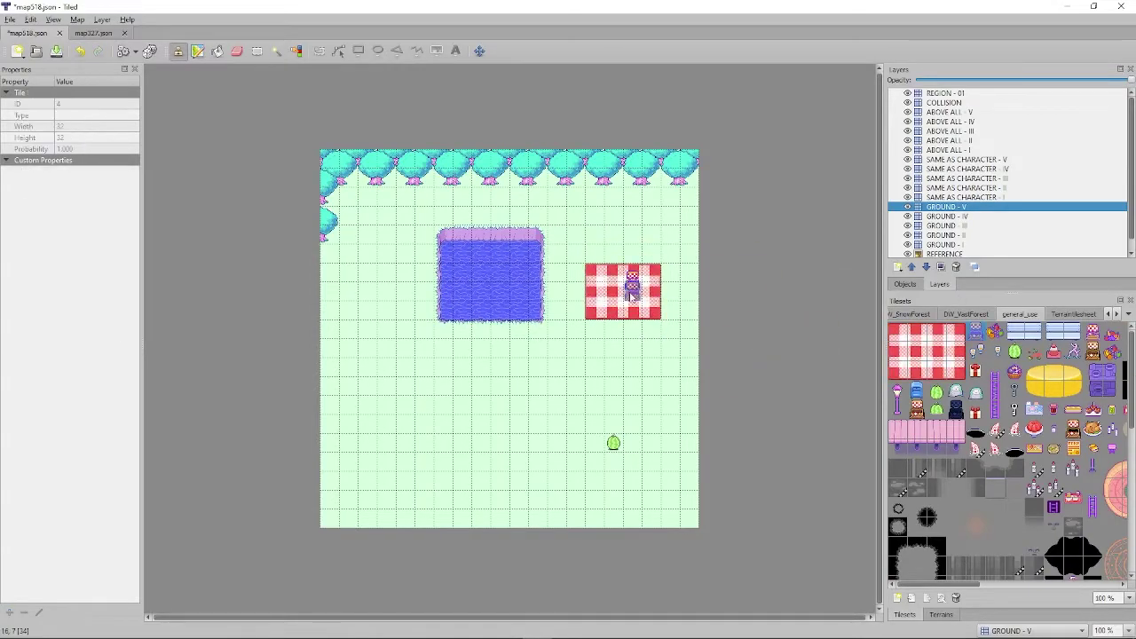
{"action": "key", "text": "e"}
{"action": "left_click", "coordinate": [631, 291]}
Try extending the half trees down the map's left edge with tree tiles from DW_VastForest
{"action": "left_click", "coordinate": [965, 314]}
{"action": "left_click_drag", "start_coordinate": [965, 584], "coordinate": [1001, 584]}
{"action": "left_click_drag", "start_coordinate": [1054, 332], "coordinate": [1049, 350]}
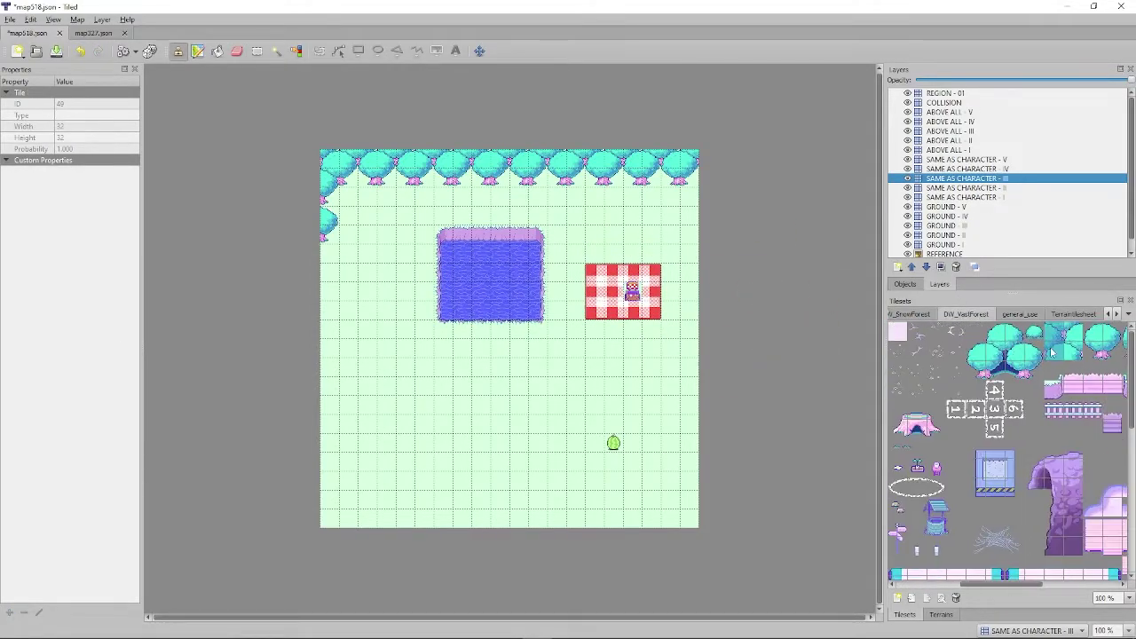
{"action": "left_click", "coordinate": [1107, 356]}
{"action": "left_click_drag", "start_coordinate": [1001, 584], "coordinate": [1043, 584]}
{"action": "left_click_drag", "start_coordinate": [997, 332], "coordinate": [997, 350]}
{"action": "left_click", "coordinate": [985, 168]}
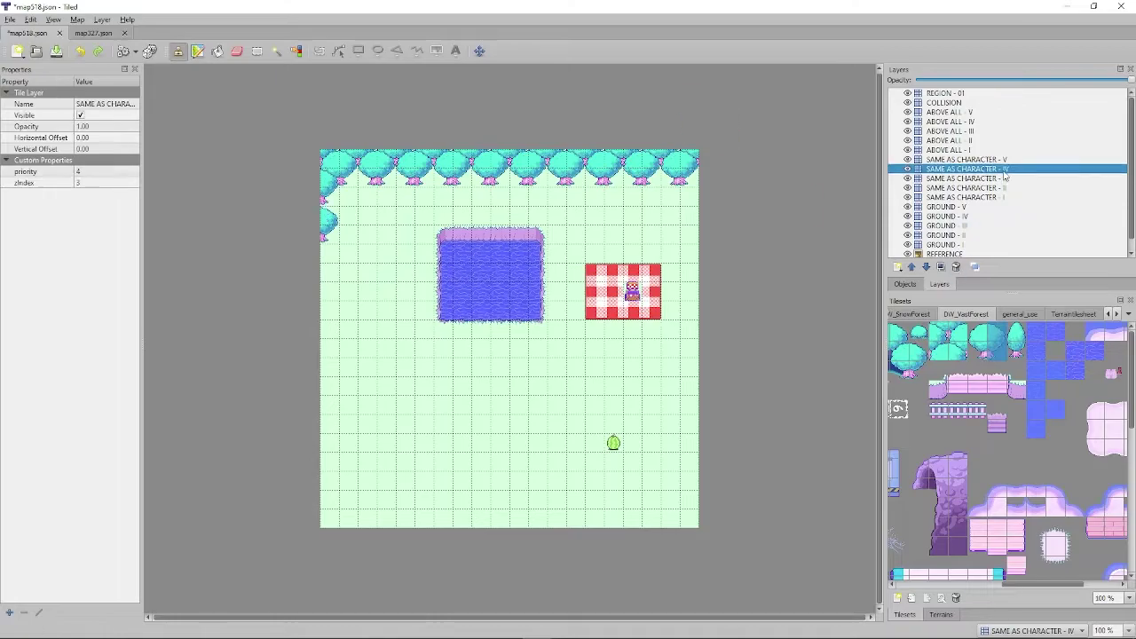
{"action": "left_click", "coordinate": [980, 178]}
{"action": "left_click", "coordinate": [958, 236]}
{"action": "key", "text": "e"}
{"action": "left_click", "coordinate": [323, 231]}
{"action": "key", "text": "b"}
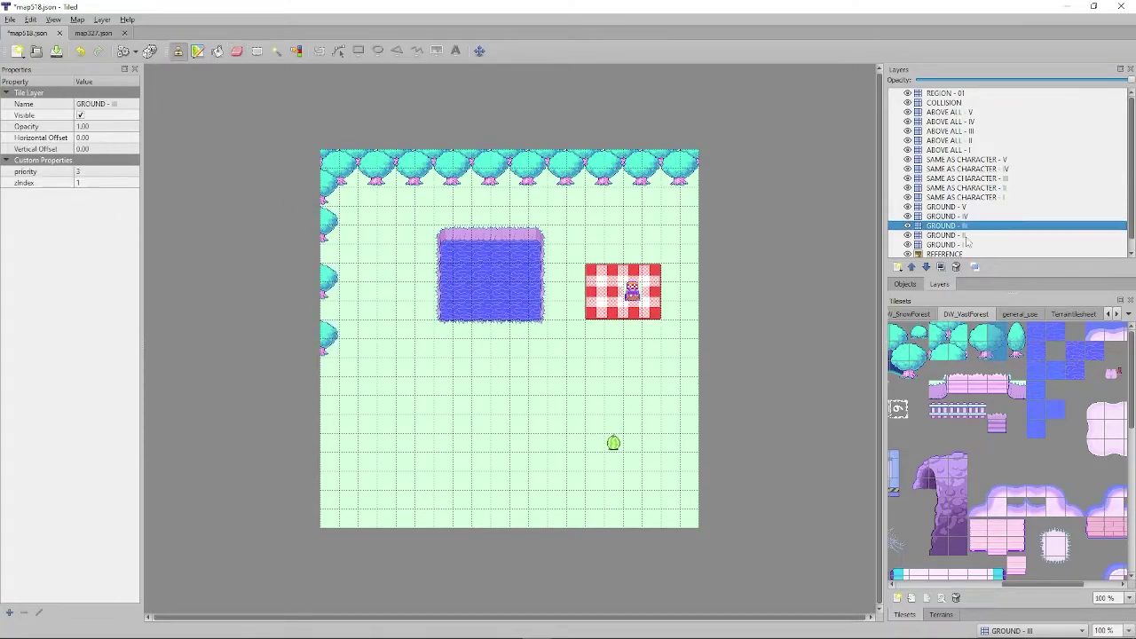
Erase the half trees along the left edge below the map's upper corner
{"action": "key", "text": "ctrl+Page_Up"}
{"action": "key", "text": "e"}
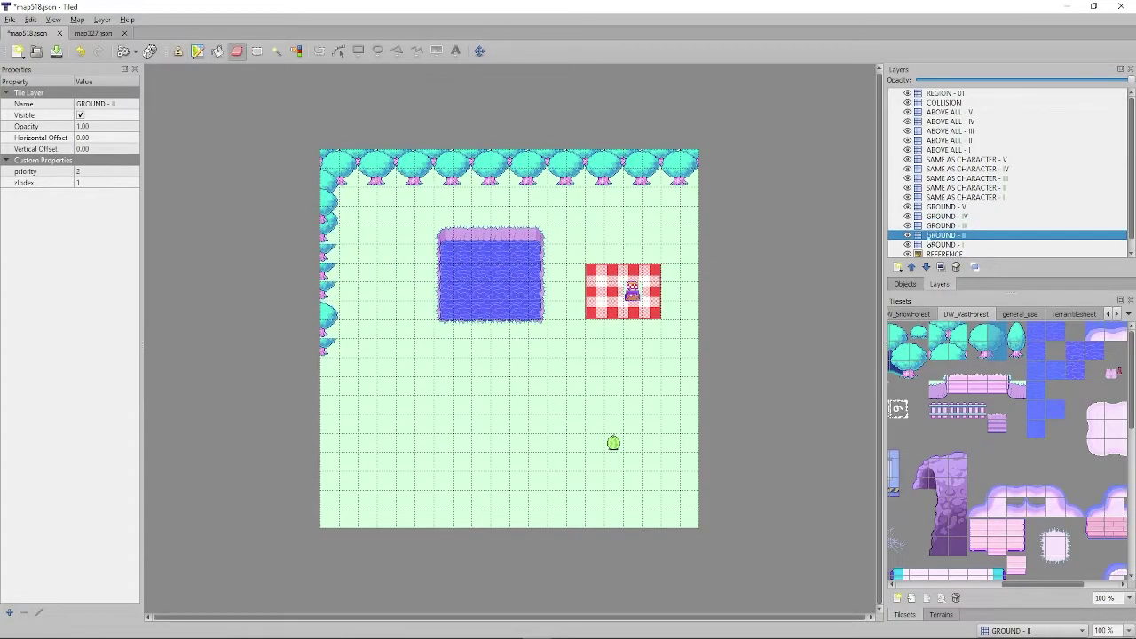
{"action": "key", "text": "e"}
{"action": "left_click_drag", "start_coordinate": [329, 234], "coordinate": [329, 215]}
{"action": "left_click", "coordinate": [944, 235]}
{"action": "left_click", "coordinate": [329, 196]}
Repaint the base of the half tree just below the upper left corner on GROUND - III
{"action": "left_click", "coordinate": [944, 226]}
{"action": "left_click", "coordinate": [998, 351]}
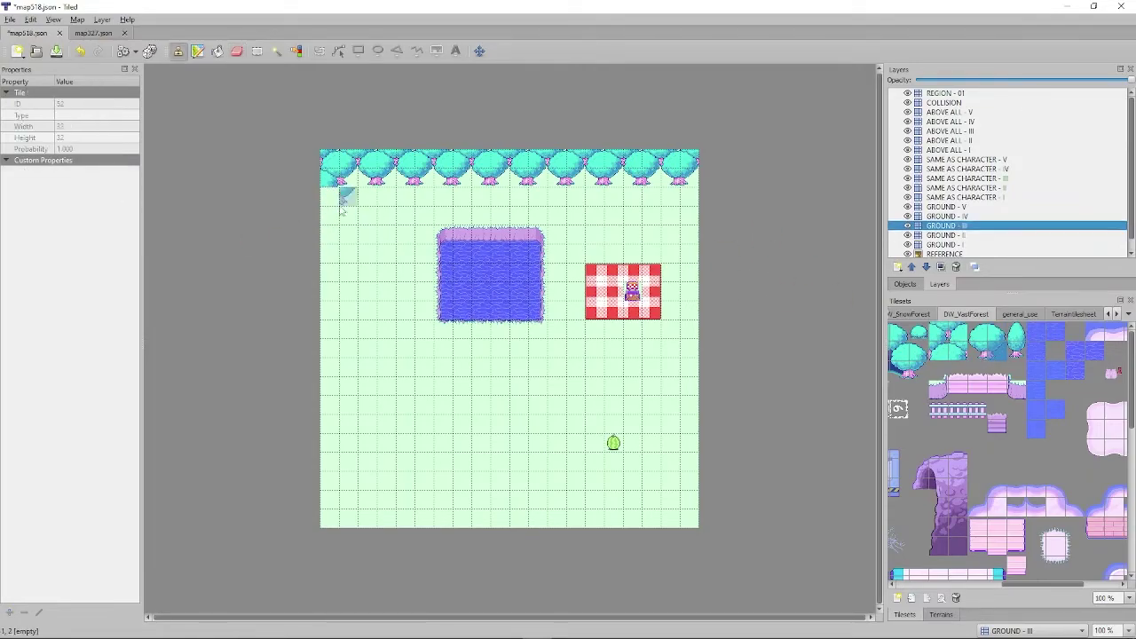
{"action": "left_click", "coordinate": [329, 196]}
{"action": "left_click_drag", "start_coordinate": [997, 332], "coordinate": [997, 350]}
{"action": "key", "text": "ctrl+z"}
Place the round tree with the submerged trunk from DW_VastForest in the middle of the pond
{"action": "key", "text": "ctrl+Page_Up"}
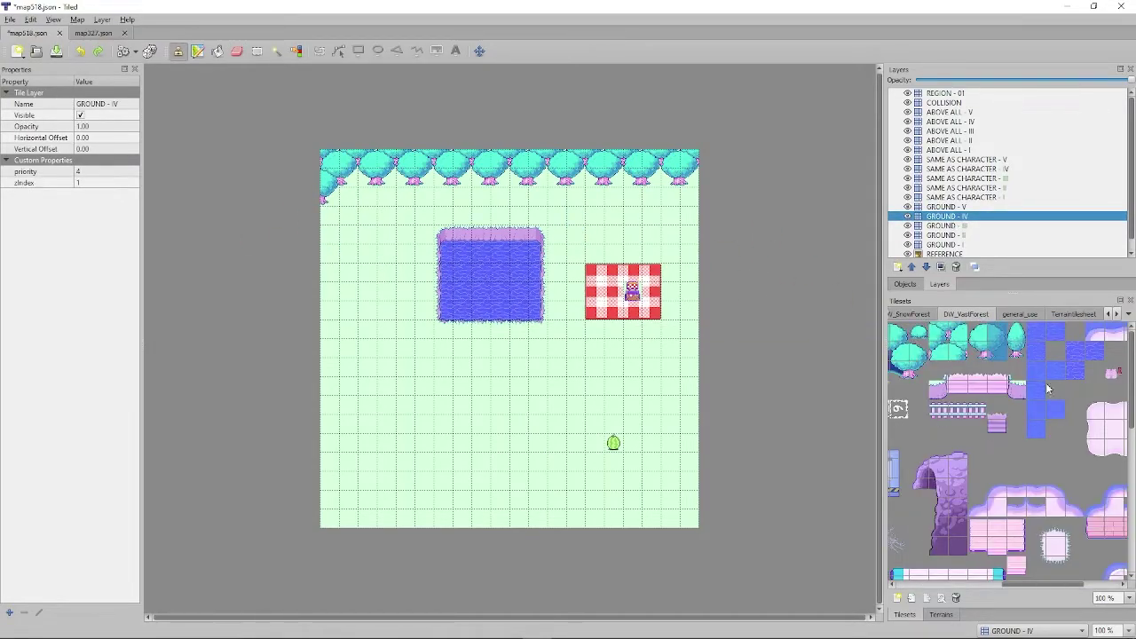
{"action": "left_click", "coordinate": [1047, 388]}
{"action": "scroll", "coordinate": [1047, 388], "scroll_direction": "down", "scroll_amount": 5}
{"action": "left_click", "coordinate": [965, 189]}
{"action": "left_click", "coordinate": [966, 179]}
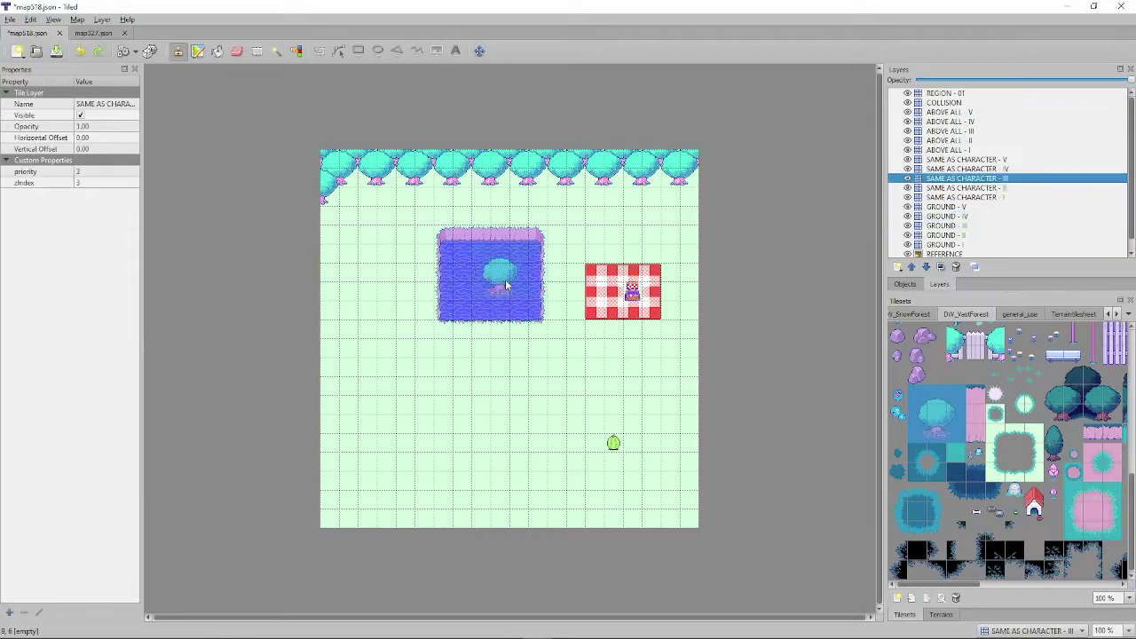
{"action": "left_click", "coordinate": [481, 254]}
Add small turquoise water plants beside the pond's tree on SAME AS CHARACTER - II
{"action": "left_click", "coordinate": [965, 188]}
{"action": "key", "text": "e"}
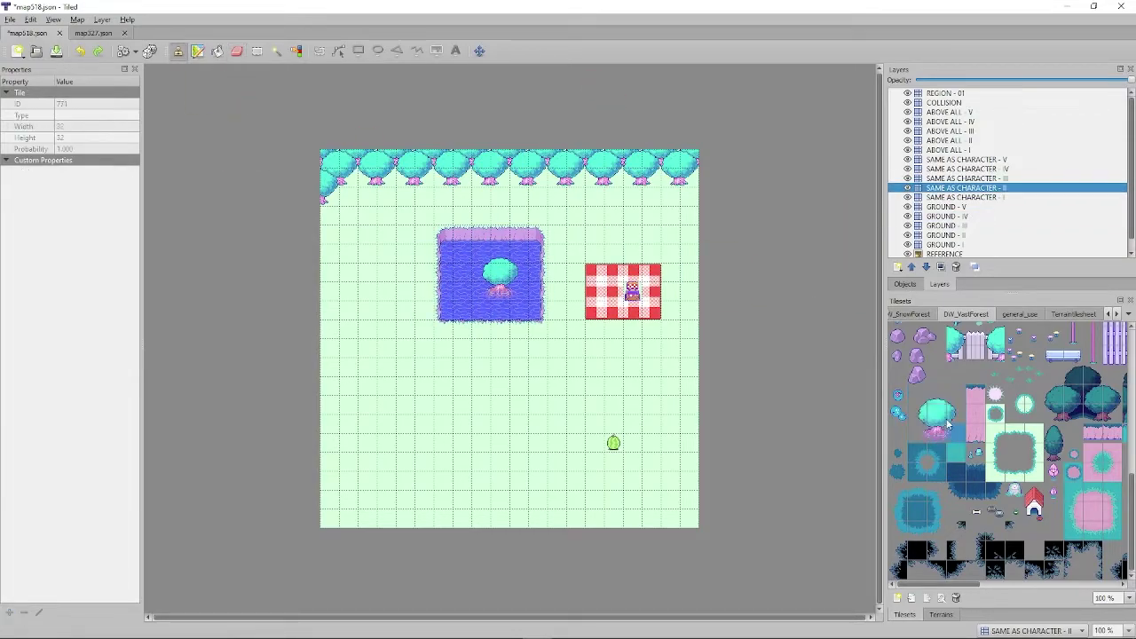
{"action": "left_click", "coordinate": [898, 413]}
{"action": "left_click", "coordinate": [462, 272]}
Place the blue well southwest of the pond on SAME AS CHARACTER - II
{"action": "mouse_move", "coordinate": [968, 583]}
{"action": "left_mouse_down"}
{"action": "mouse_move", "coordinate": [1030, 583]}
{"action": "mouse_move", "coordinate": [960, 583]}
{"action": "left_mouse_up"}
{"action": "scroll", "coordinate": [1067, 468], "scroll_direction": "up", "scroll_amount": 7}
{"action": "left_click_drag", "start_coordinate": [1069, 527], "coordinate": [1033, 508]}
{"action": "left_click", "coordinate": [405, 362]}
Paint a half tree at the upper end of the map's right edge, mirroring the left side
{"action": "left_click_drag", "start_coordinate": [962, 583], "coordinate": [1031, 583]}
{"action": "left_click", "coordinate": [977, 352]}
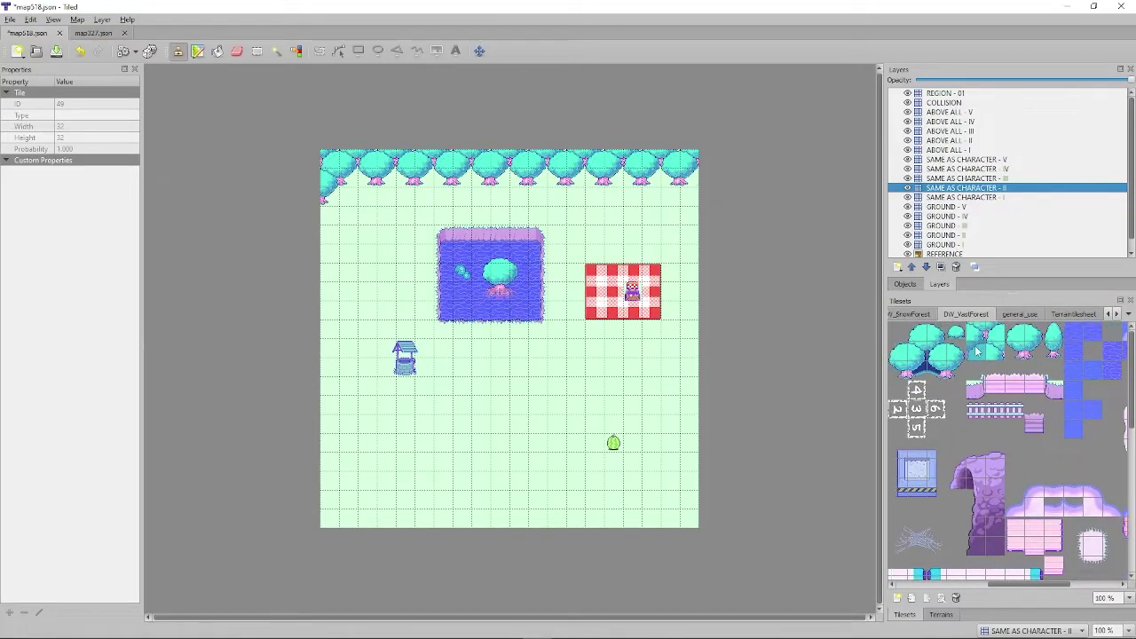
{"action": "left_click", "coordinate": [689, 178]}
{"action": "left_click", "coordinate": [1014, 333]}
{"action": "left_click", "coordinate": [1014, 352]}
{"action": "left_click", "coordinate": [690, 197]}
{"action": "left_click_drag", "start_coordinate": [976, 333], "coordinate": [995, 351]}
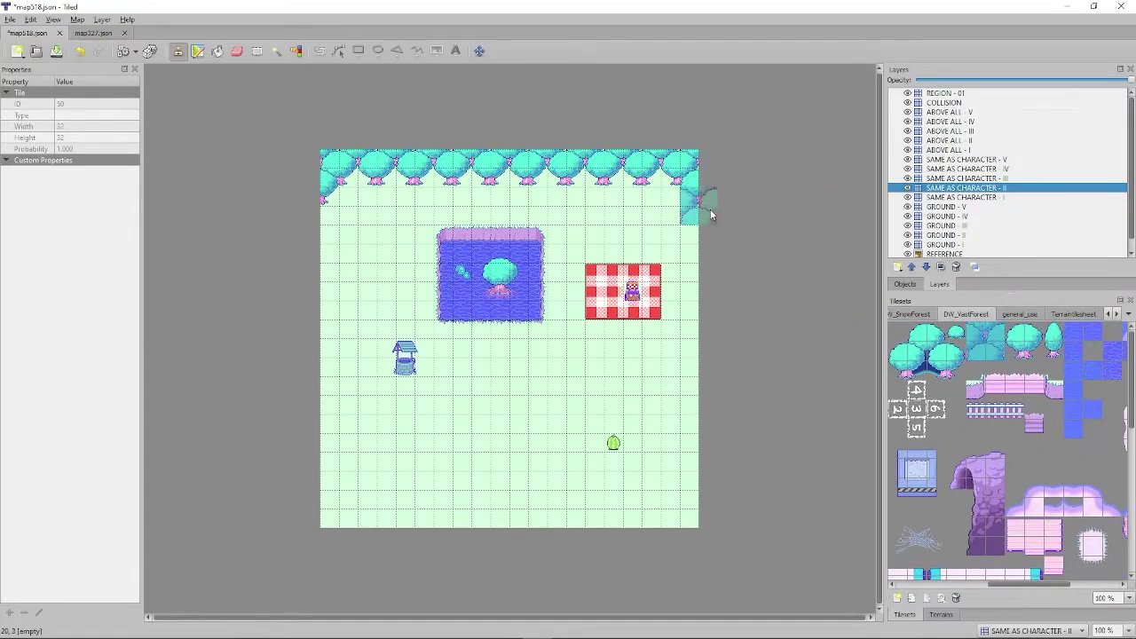
{"action": "right_click", "coordinate": [688, 385]}
{"action": "scroll", "coordinate": [1047, 497], "scroll_direction": "down", "scroll_amount": 7}
{"action": "mouse_move", "coordinate": [1061, 582]}
{"action": "left_mouse_down"}
{"action": "mouse_move", "coordinate": [981, 583]}
{"action": "mouse_move", "coordinate": [1049, 583]}
{"action": "left_mouse_up"}
{"action": "left_click_drag", "start_coordinate": [975, 492], "coordinate": [1015, 532]}
{"action": "left_click", "coordinate": [1074, 505]}
{"action": "left_click", "coordinate": [462, 460]}
{"action": "left_click_drag", "start_coordinate": [1048, 583], "coordinate": [981, 583]}
{"action": "key", "text": "ctrl+z"}
Scatter small grass tufts from DW_VastForest over the open ground around the pond
{"action": "scroll", "coordinate": [976, 426], "scroll_direction": "up", "scroll_amount": 10}
{"action": "left_click", "coordinate": [956, 391]}
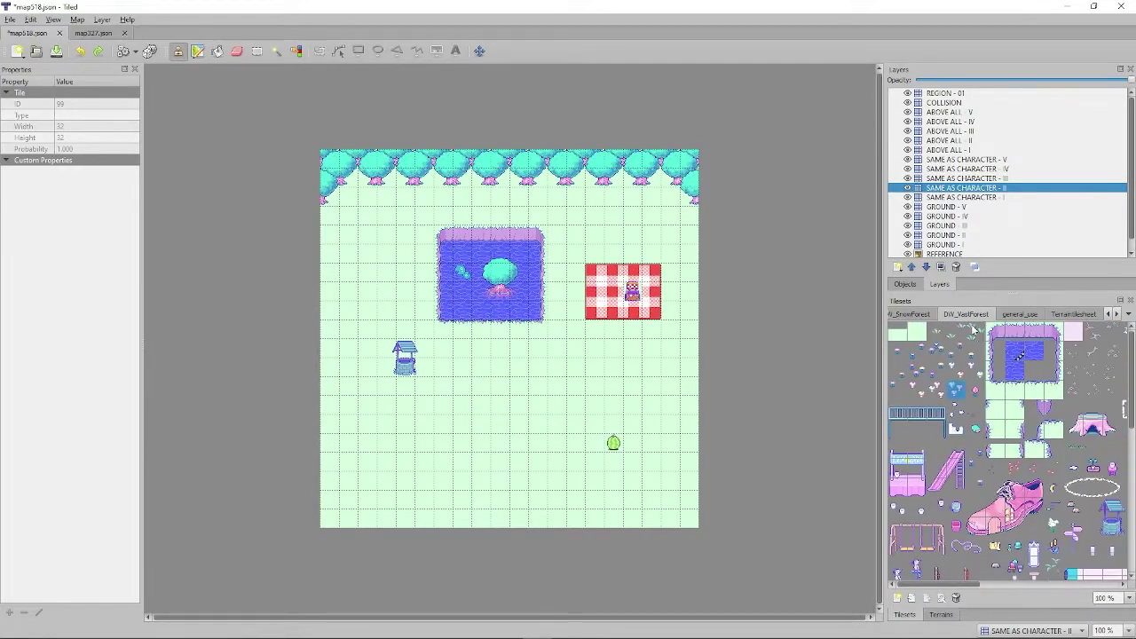
{"action": "left_click", "coordinate": [936, 331]}
Place two round turquoise trees on the open ground south of the pond on SAME AS CHARACTER - II
{"action": "scroll", "coordinate": [1006, 504], "scroll_direction": "down", "scroll_amount": 8}
{"action": "scroll", "coordinate": [1006, 504], "scroll_direction": "up", "scroll_amount": 3}
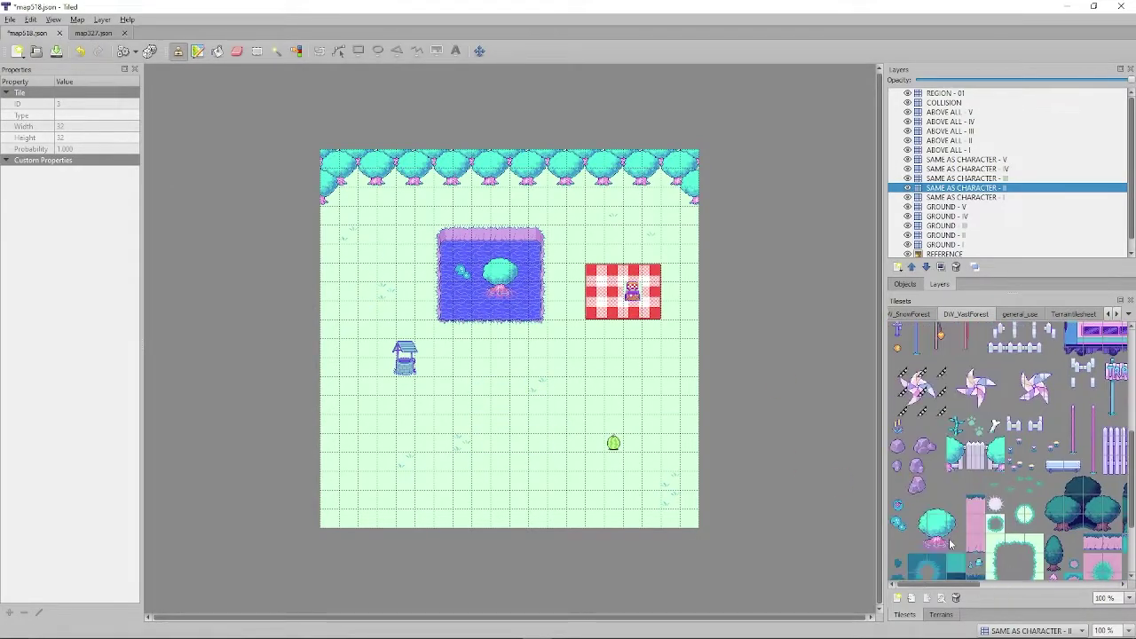
{"action": "left_click_drag", "start_coordinate": [938, 584], "coordinate": [1038, 584]}
{"action": "left_click_drag", "start_coordinate": [973, 517], "coordinate": [934, 479]}
{"action": "left_click", "coordinate": [537, 442]}
{"action": "scroll", "coordinate": [1006, 496], "scroll_direction": "up", "scroll_amount": 5}
{"action": "left_click", "coordinate": [499, 422]}
Add round trees southeast and west of the pond and near the lower left, plus slim trees above the blanket and below the well
{"action": "left_click_drag", "start_coordinate": [1050, 350], "coordinate": [1070, 332]}
{"action": "left_click", "coordinate": [613, 385]}
{"action": "left_click", "coordinate": [366, 271]}
{"action": "left_click", "coordinate": [385, 498]}
{"action": "left_click", "coordinate": [632, 214]}
{"action": "left_click", "coordinate": [348, 404]}
{"action": "left_click", "coordinate": [1051, 426]}
{"action": "left_click_drag", "start_coordinate": [1028, 583], "coordinate": [963, 545]}
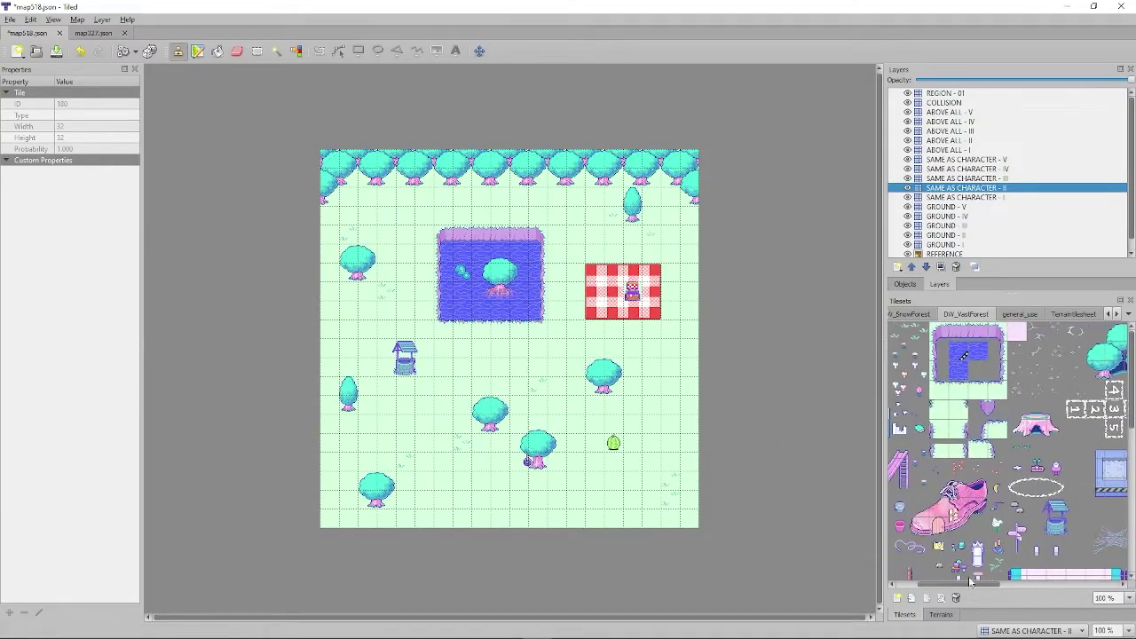
{"action": "left_click_drag", "start_coordinate": [972, 583], "coordinate": [903, 584]}
{"action": "scroll", "coordinate": [1040, 532], "scroll_direction": "down", "scroll_amount": 6}
{"action": "scroll", "coordinate": [1040, 532], "scroll_direction": "down", "scroll_amount": 2}
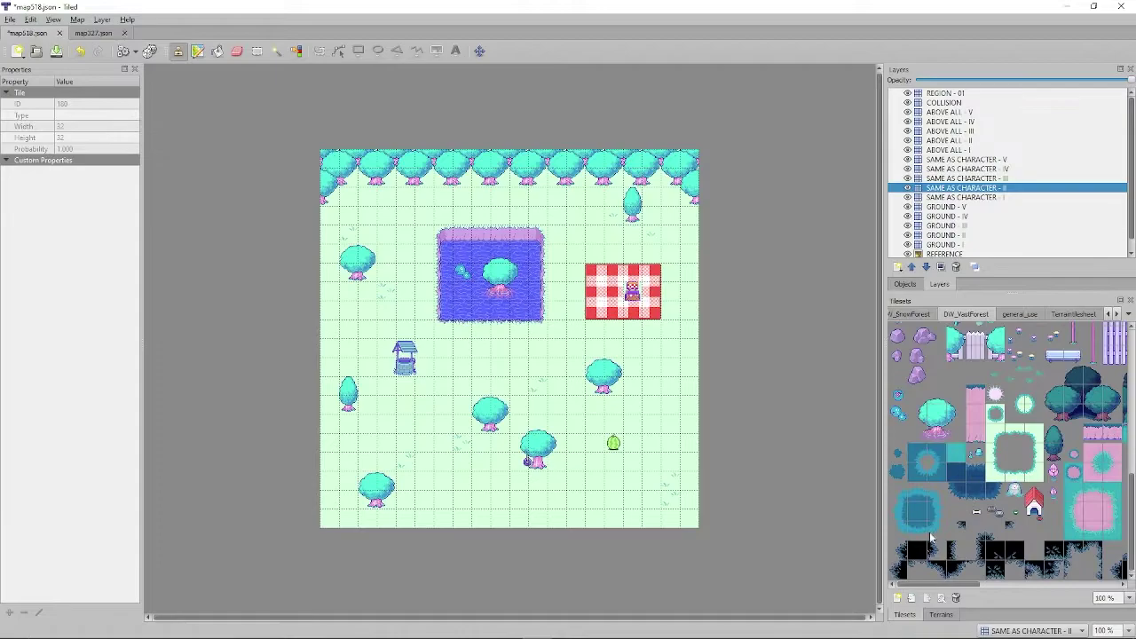
{"action": "scroll", "coordinate": [930, 537], "scroll_direction": "up", "scroll_amount": 5}
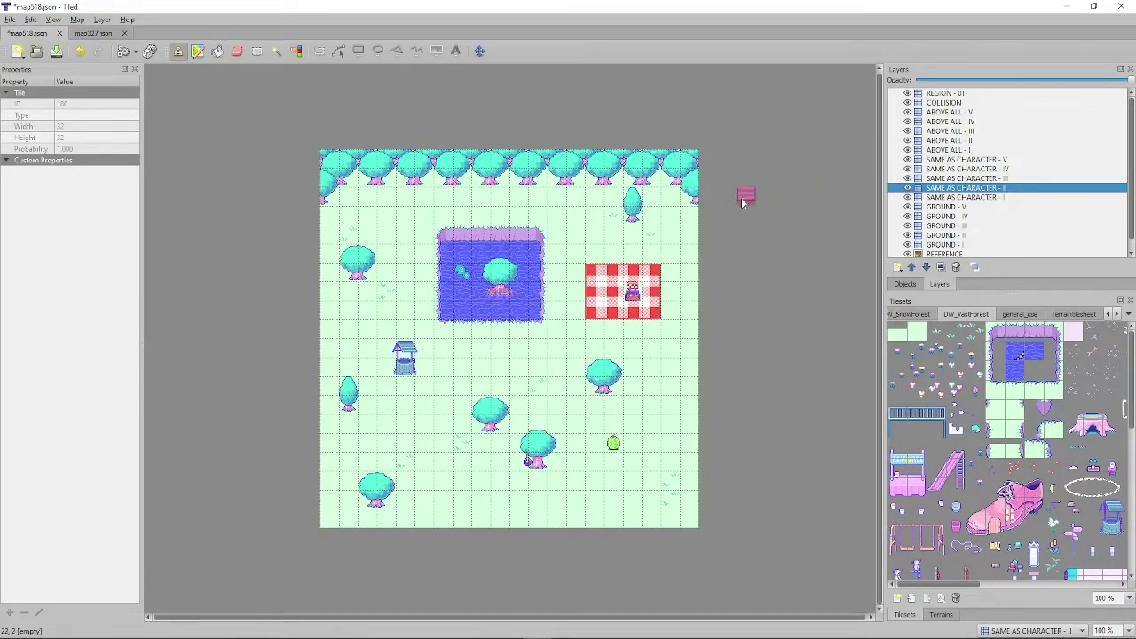
Make COLLISION the active layer and bring up the TileCollision_32x32 tileset
{"action": "left_click", "coordinate": [945, 103]}
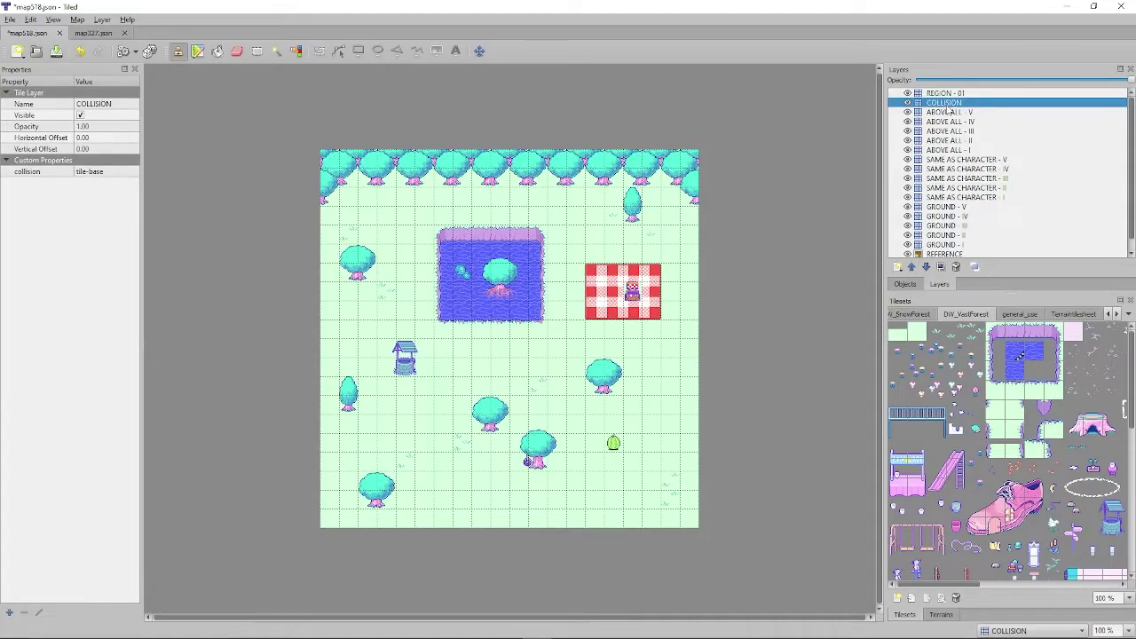
{"action": "left_click", "coordinate": [1077, 314]}
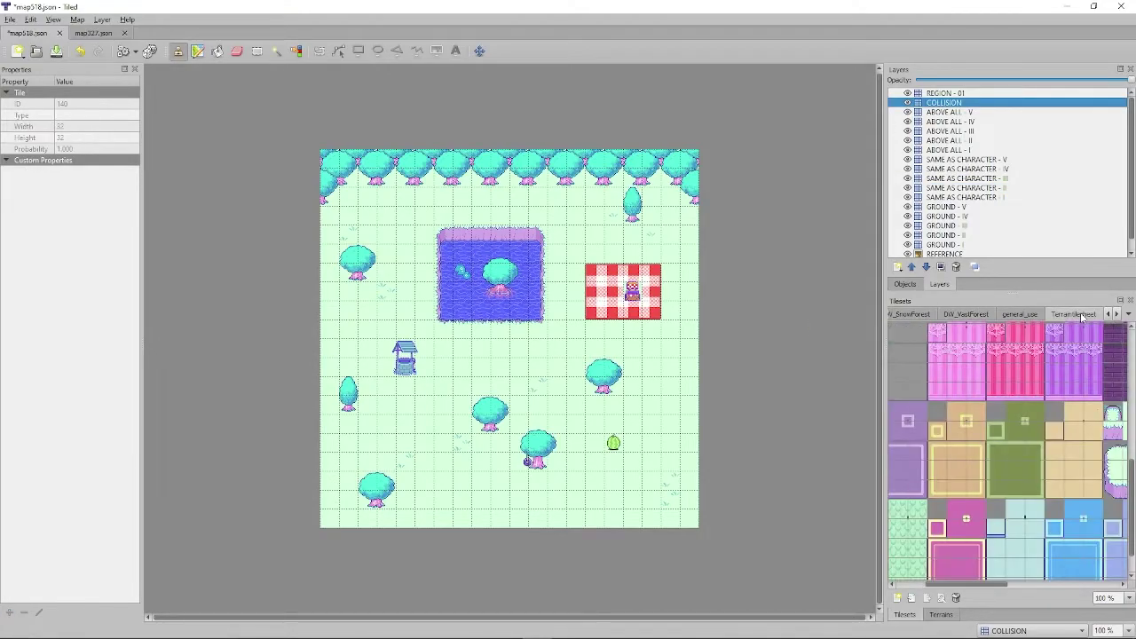
{"action": "left_click", "coordinate": [1115, 314]}
{"action": "left_click", "coordinate": [1069, 314]}
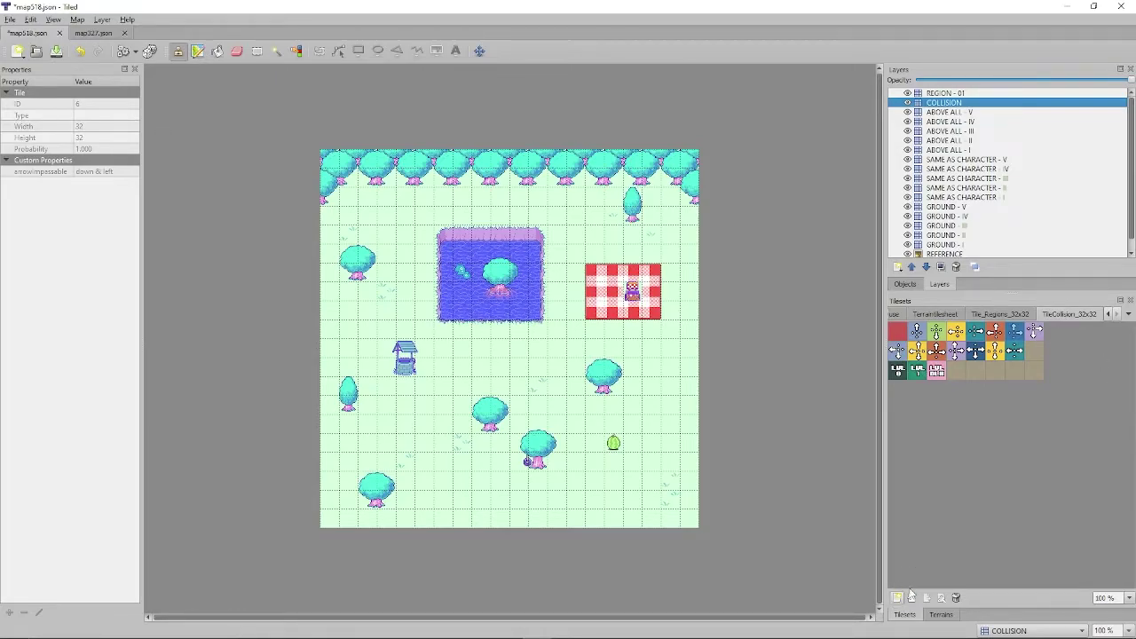
{"action": "left_click", "coordinate": [897, 597]}
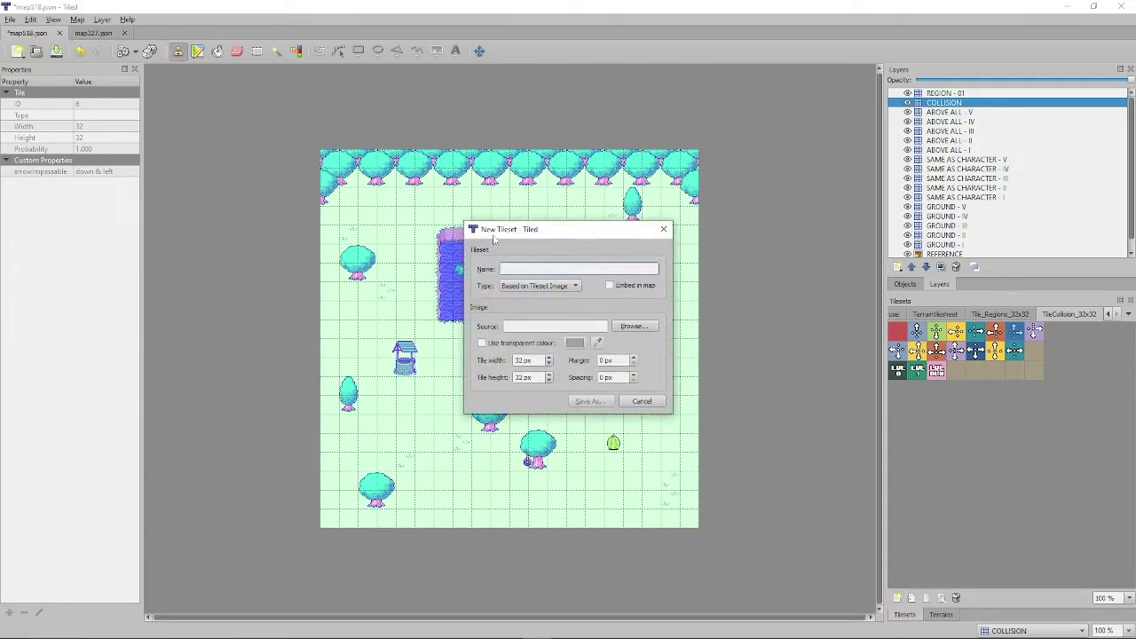
{"action": "left_click", "coordinate": [633, 327]}
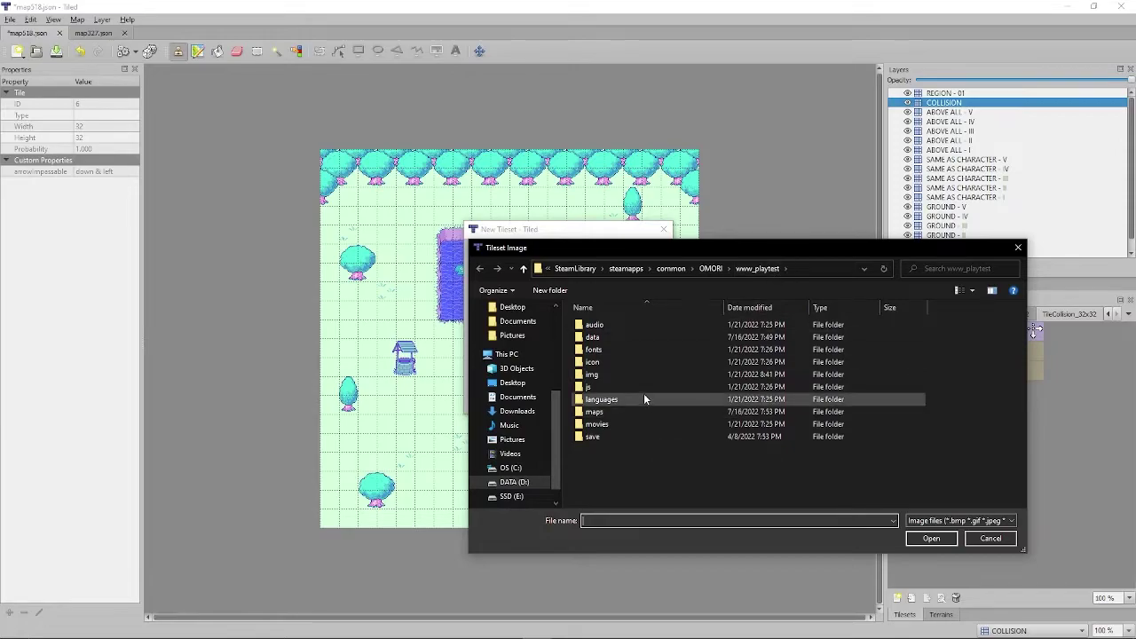
{"action": "double_click", "coordinate": [592, 375]}
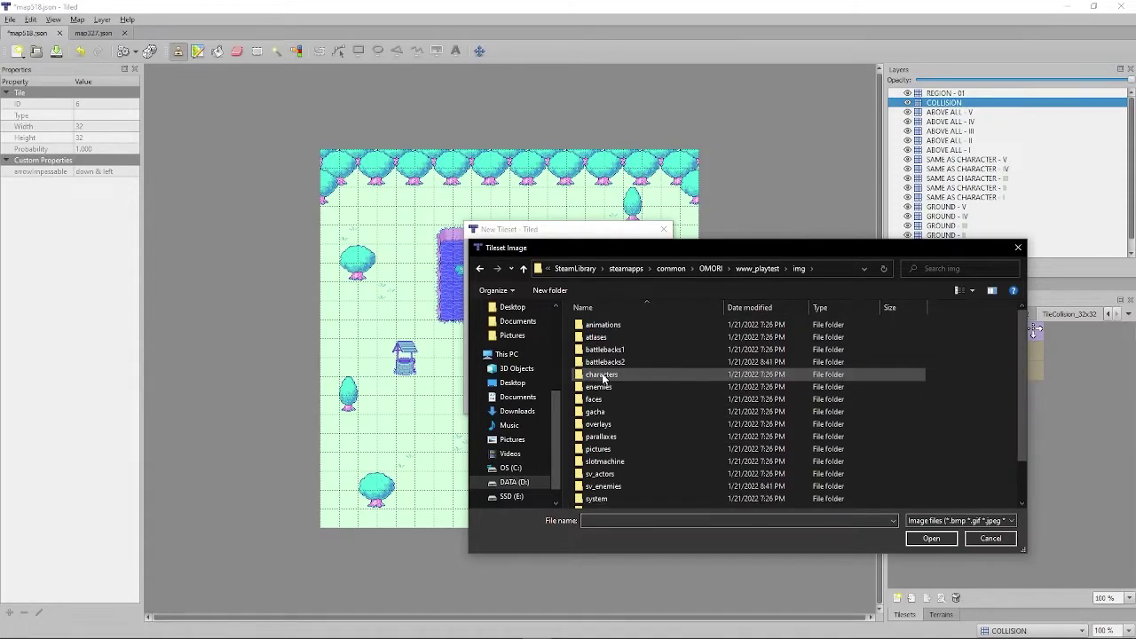
{"action": "scroll", "coordinate": [603, 444], "scroll_direction": "down", "scroll_amount": 2}
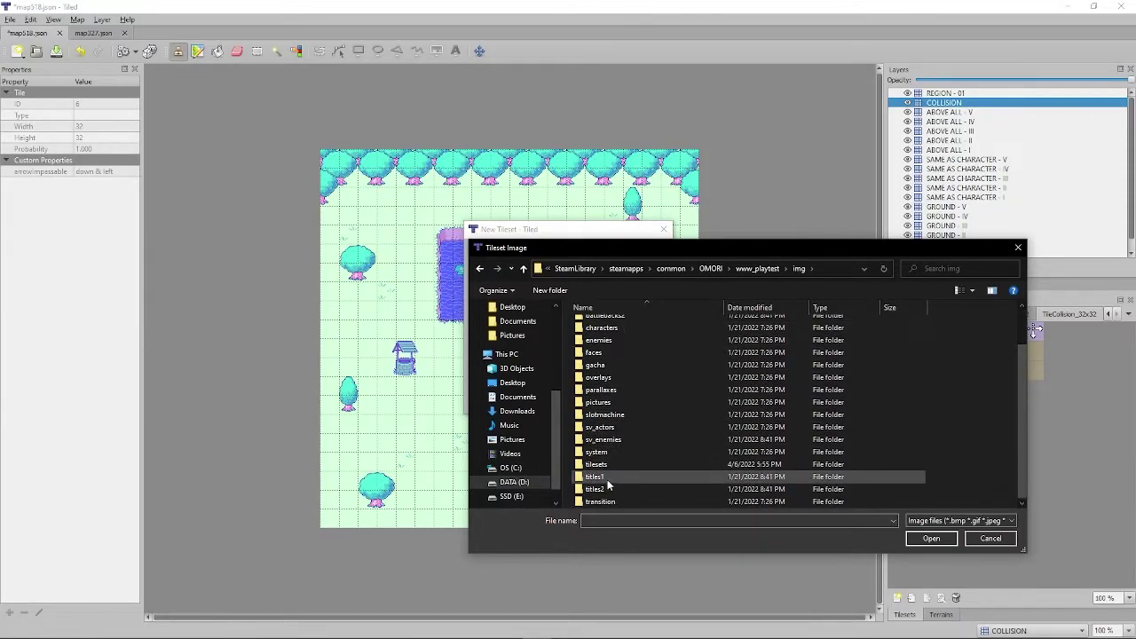
{"action": "double_click", "coordinate": [597, 464]}
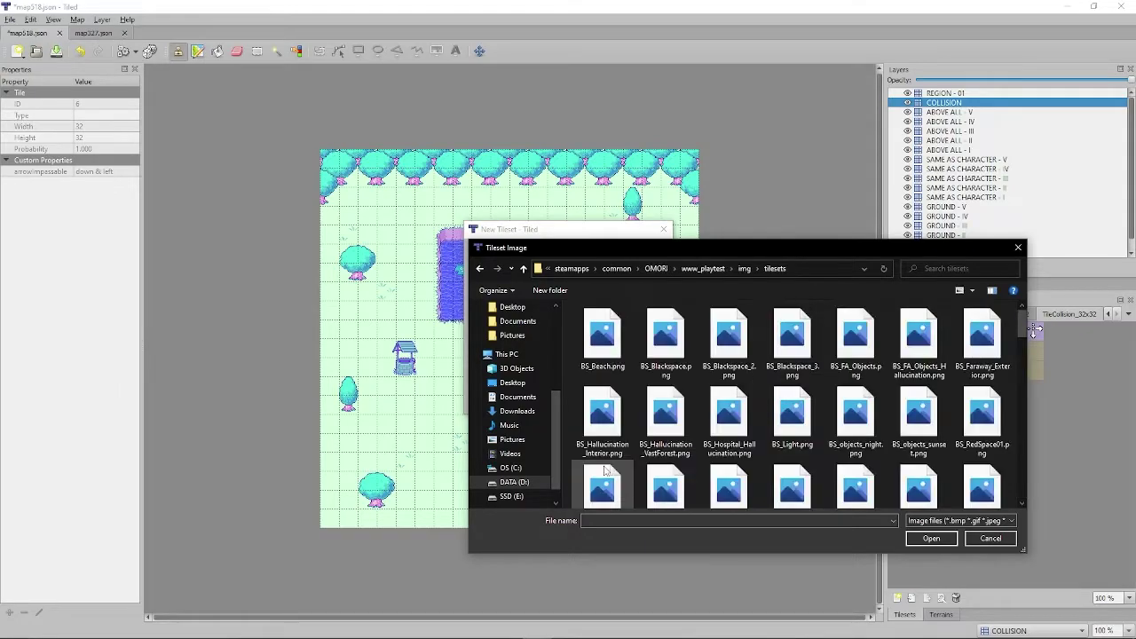
{"action": "scroll", "coordinate": [728, 379], "scroll_direction": "down", "scroll_amount": 2}
{"action": "scroll", "coordinate": [727, 380], "scroll_direction": "down", "scroll_amount": 6}
{"action": "scroll", "coordinate": [852, 448], "scroll_direction": "down", "scroll_amount": 8}
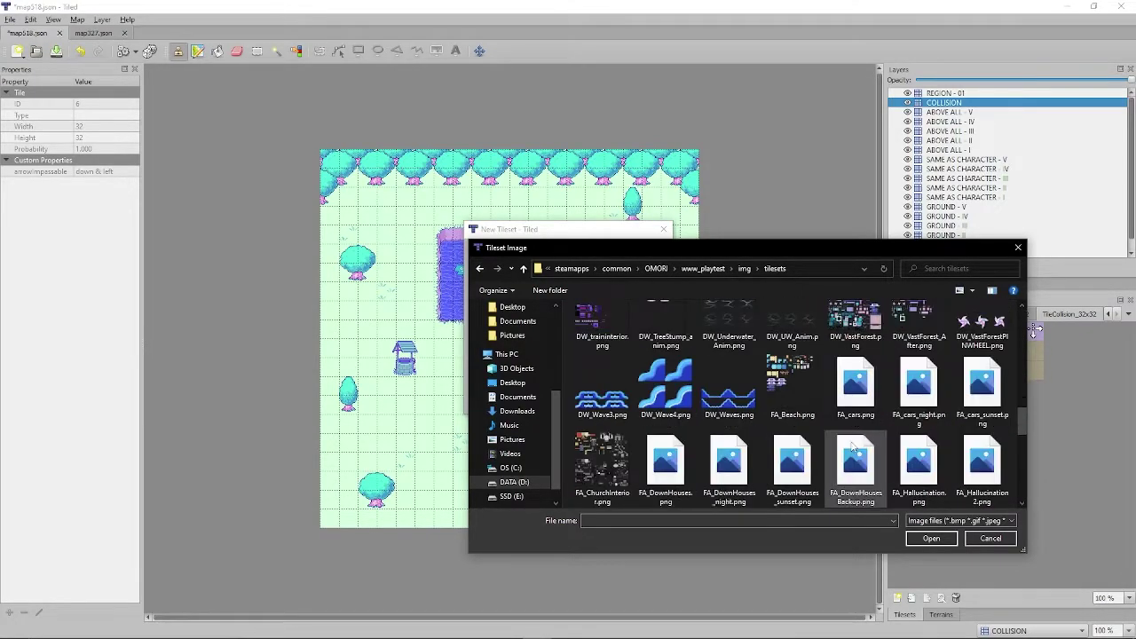
{"action": "key", "text": "Escape"}
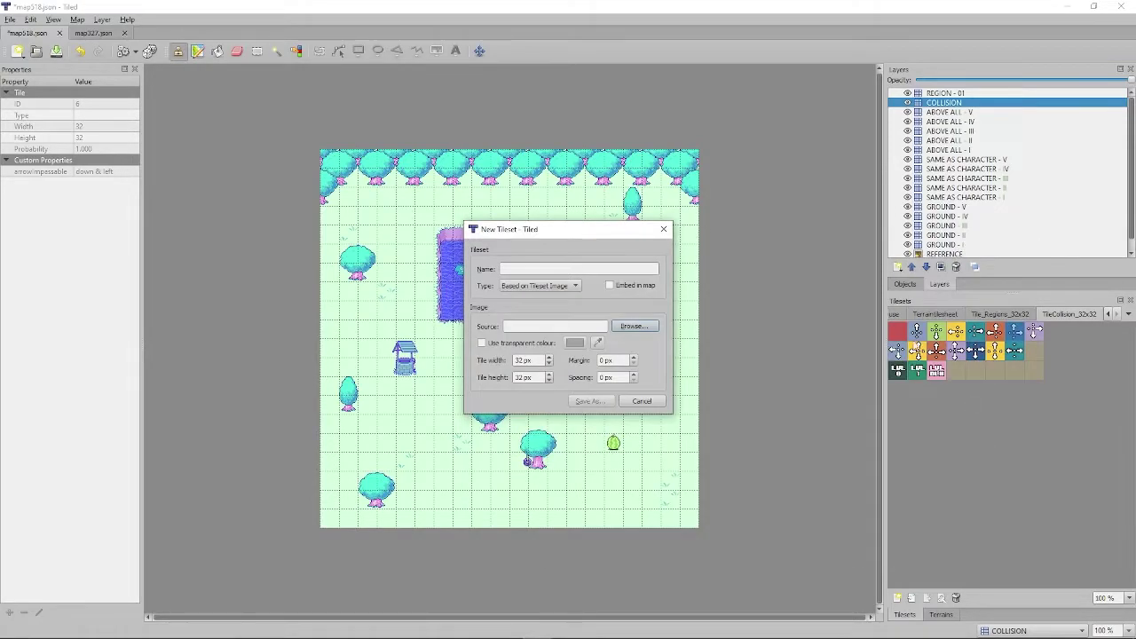
{"action": "key", "text": "Escape"}
Paint full-collision tiles over the tree border along the upper edge and over the free-standing trees outside the pond
{"action": "left_click", "coordinate": [897, 334]}
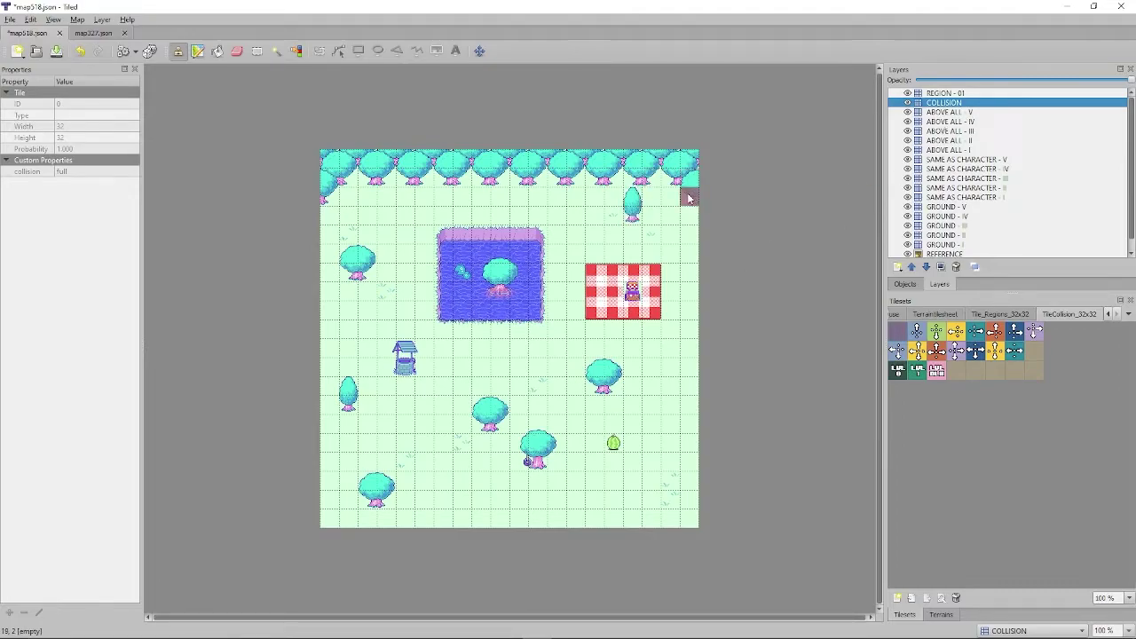
{"action": "mouse_move", "coordinate": [690, 199]}
{"action": "left_mouse_down"}
{"action": "mouse_move", "coordinate": [545, 183]}
{"action": "mouse_move", "coordinate": [689, 160]}
{"action": "left_mouse_up"}
{"action": "left_click_drag", "start_coordinate": [632, 197], "coordinate": [631, 216]}
{"action": "left_click_drag", "start_coordinate": [367, 271], "coordinate": [349, 255]}
{"action": "left_click_drag", "start_coordinate": [348, 386], "coordinate": [349, 404]}
{"action": "left_click_drag", "start_coordinate": [368, 480], "coordinate": [386, 499]}
{"action": "left_click_drag", "start_coordinate": [481, 423], "coordinate": [499, 405]}
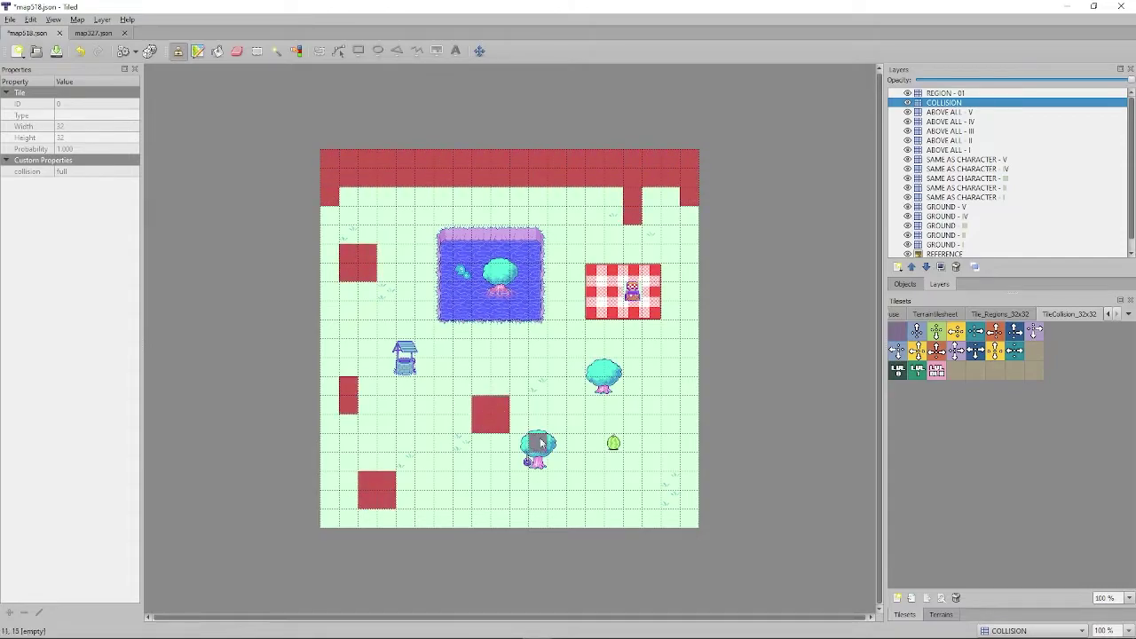
{"action": "left_click_drag", "start_coordinate": [537, 443], "coordinate": [520, 443]}
{"action": "left_click_drag", "start_coordinate": [593, 370], "coordinate": [613, 367]}
Erase the collision tiles from the lower halves of the free-standing trees
{"action": "left_click", "coordinate": [237, 51]}
{"action": "left_click_drag", "start_coordinate": [386, 499], "coordinate": [368, 498]}
{"action": "left_click", "coordinate": [349, 405]}
{"action": "left_click_drag", "start_coordinate": [348, 272], "coordinate": [367, 273]}
{"action": "left_click", "coordinate": [632, 215]}
{"action": "left_click", "coordinate": [519, 443]}
{"action": "left_click_drag", "start_coordinate": [499, 423], "coordinate": [481, 423]}
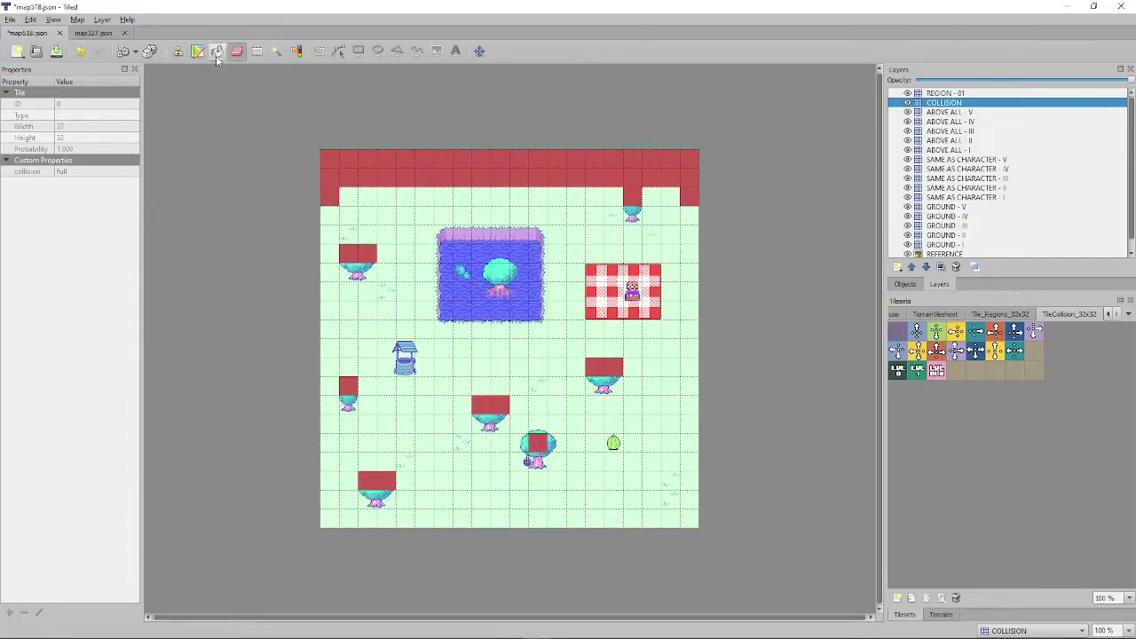
{"action": "left_click", "coordinate": [178, 50]}
{"action": "left_click", "coordinate": [967, 179]}
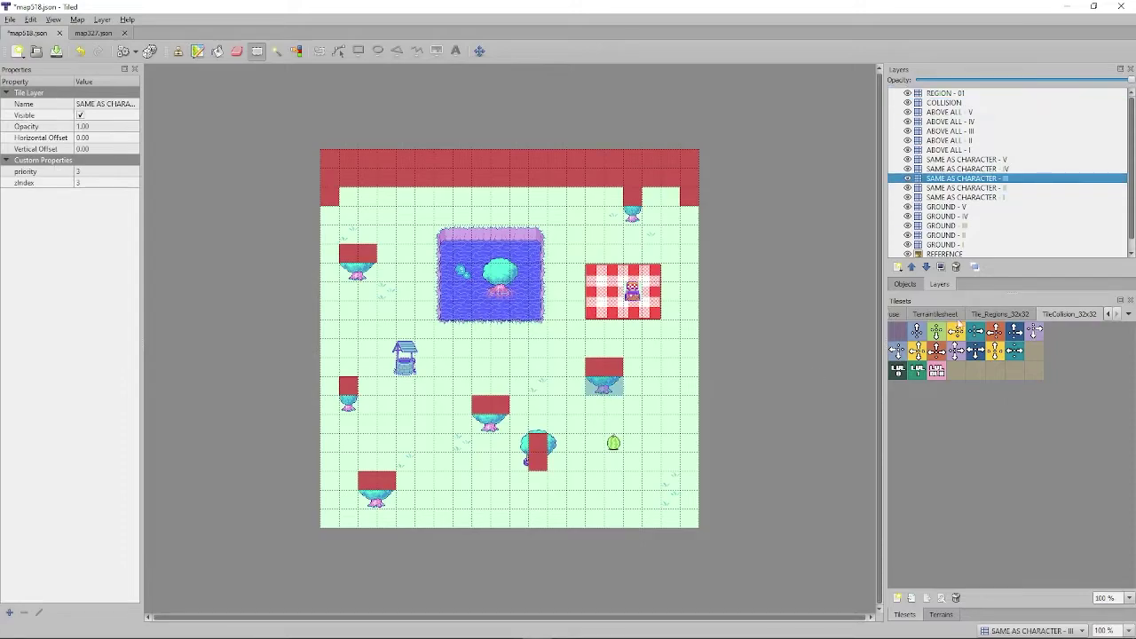
{"action": "left_click", "coordinate": [893, 314]}
{"action": "left_click", "coordinate": [237, 52]}
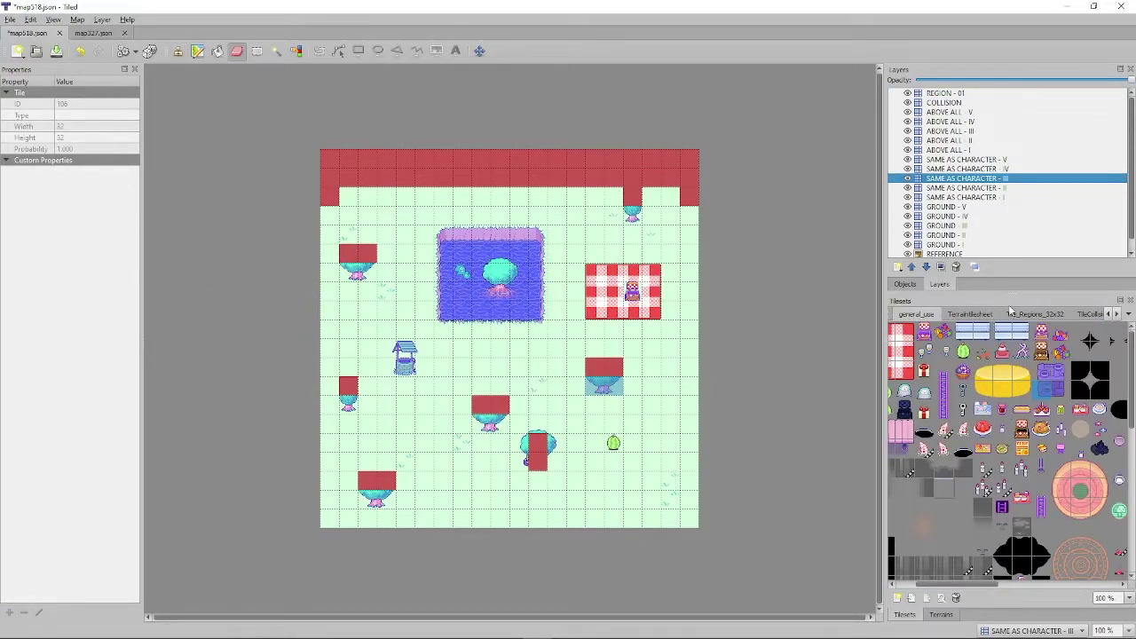
{"action": "scroll", "coordinate": [1008, 311], "scroll_direction": "down", "scroll_amount": 3}
Undo the recent collision edits on the tree tiles
{"action": "left_click", "coordinate": [963, 103]}
{"action": "key", "text": "ctrl+z"}
{"action": "key", "text": "ctrl+z"}
{"action": "key", "text": "ctrl+z"}
{"action": "key", "text": "ctrl+z"}
{"action": "key", "text": "ctrl+z"}
{"action": "key", "text": "ctrl+z"}
{"action": "key", "text": "ctrl+z"}
{"action": "key", "text": "ctrl+z"}
{"action": "key", "text": "ctrl+z"}
{"action": "key", "text": "ctrl+z"}
{"action": "key", "text": "ctrl+z"}
{"action": "key", "text": "ctrl+z"}
{"action": "key", "text": "ctrl+z"}
{"action": "key", "text": "ctrl+z"}
{"action": "key", "text": "ctrl+z"}
{"action": "key", "text": "ctrl+z"}
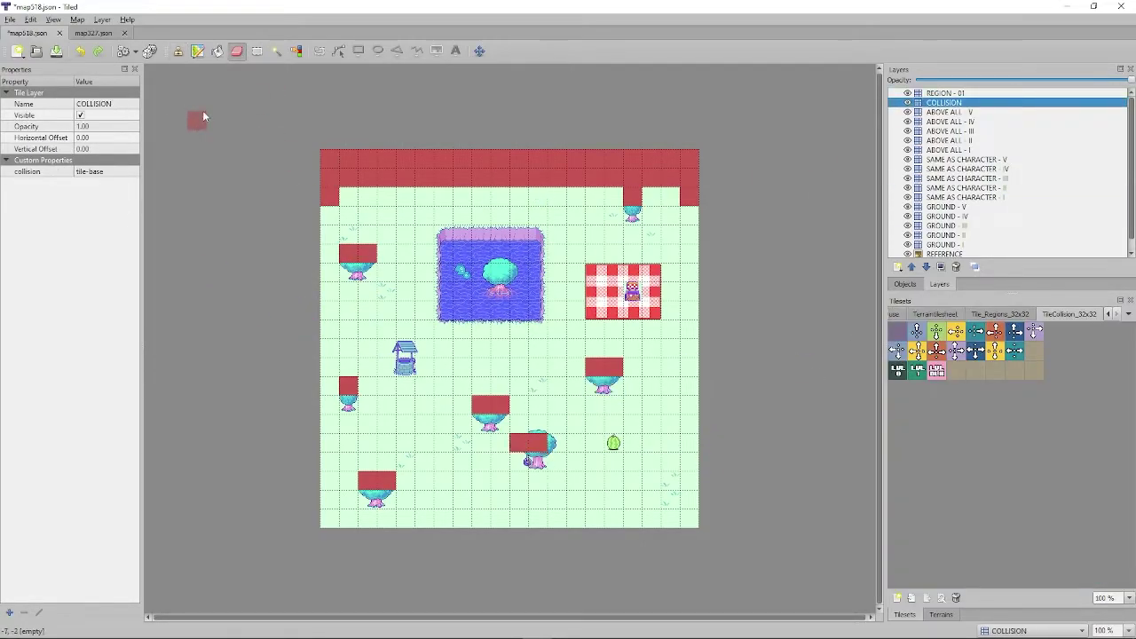
Redo several of the undone collision edits
{"action": "left_click", "coordinate": [99, 51]}
{"action": "left_click", "coordinate": [99, 51]}
{"action": "left_click", "coordinate": [98, 52]}
{"action": "left_click", "coordinate": [99, 51]}
{"action": "left_click", "coordinate": [99, 52]}
Restrict the full-collision tiles on COLLISION to the border trees' trunk row and the trunks of the free-standing trees
{"action": "left_click", "coordinate": [177, 51]}
{"action": "left_click", "coordinate": [952, 104]}
{"action": "left_click", "coordinate": [632, 215]}
{"action": "mouse_move", "coordinate": [689, 197]}
{"action": "left_mouse_down"}
{"action": "mouse_move", "coordinate": [682, 180]}
{"action": "mouse_move", "coordinate": [329, 196]}
{"action": "left_mouse_up"}
{"action": "left_click_drag", "start_coordinate": [366, 272], "coordinate": [348, 273]}
{"action": "left_click", "coordinate": [349, 404]}
{"action": "left_click_drag", "start_coordinate": [367, 499], "coordinate": [387, 500]}
{"action": "left_click_drag", "start_coordinate": [481, 423], "coordinate": [499, 424]}
{"action": "left_click", "coordinate": [538, 461]}
{"action": "key", "text": "ctrl+z"}
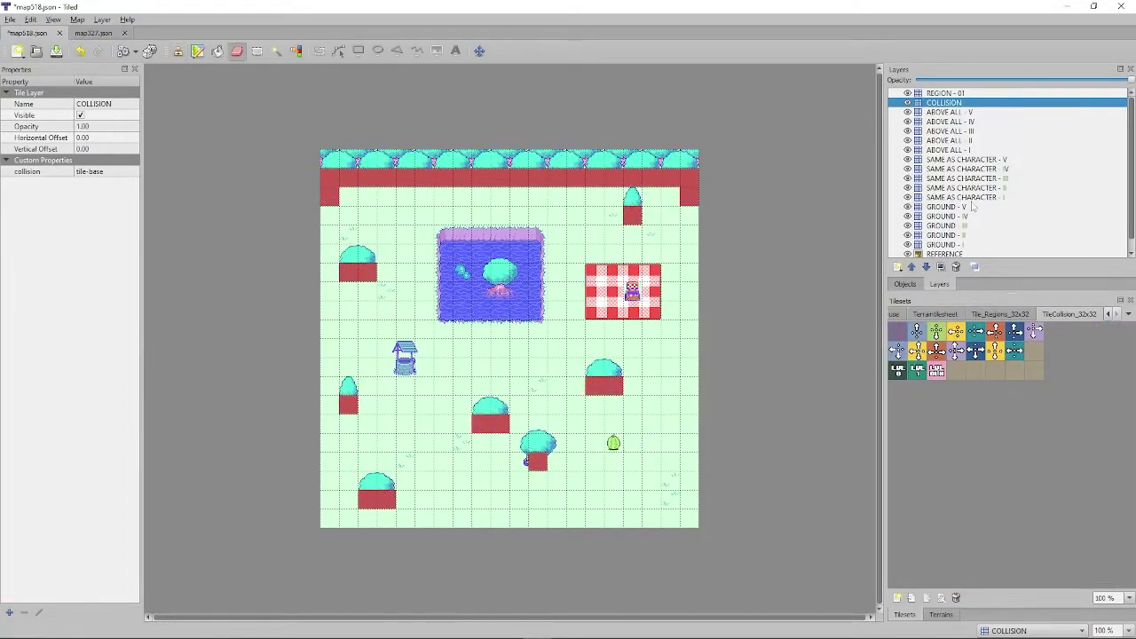
{"action": "left_click", "coordinate": [968, 178]}
{"action": "left_click", "coordinate": [613, 442]}
{"action": "left_click", "coordinate": [897, 332]}
{"action": "left_click", "coordinate": [895, 314]}
{"action": "left_click", "coordinate": [1069, 314]}
{"action": "left_click", "coordinate": [965, 169]}
{"action": "left_click", "coordinate": [958, 150]}
Move the crown of the round tree west of the pond from SAME AS CHARACTER - II to ABOVE ALL - I
{"action": "left_click", "coordinate": [257, 52]}
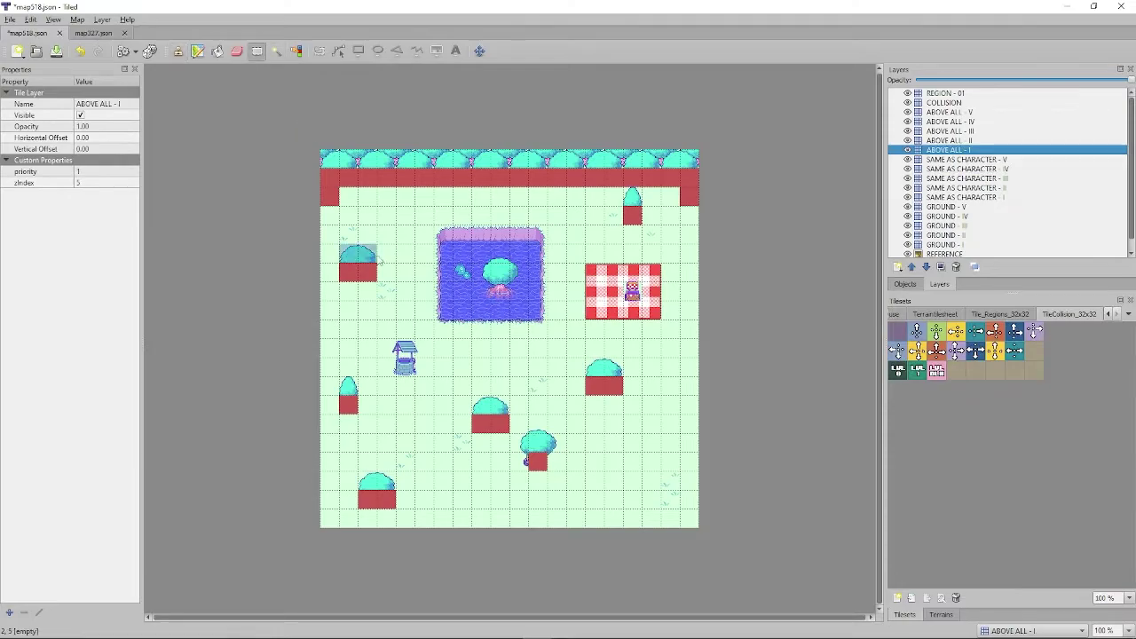
{"action": "left_click", "coordinate": [967, 178]}
{"action": "left_click", "coordinate": [237, 51]}
{"action": "left_click", "coordinate": [967, 188]}
{"action": "left_click", "coordinate": [257, 52]}
{"action": "left_click_drag", "start_coordinate": [349, 254], "coordinate": [368, 255]}
{"action": "key", "text": "Delete"}
{"action": "left_click", "coordinate": [967, 150]}
{"action": "key", "text": "ctrl+v"}
{"action": "left_click", "coordinate": [359, 254]}
Move the crown of the round tree southeast of the pond from SAME AS CHARACTER - II to ABOVE ALL - I
{"action": "left_click", "coordinate": [971, 188]}
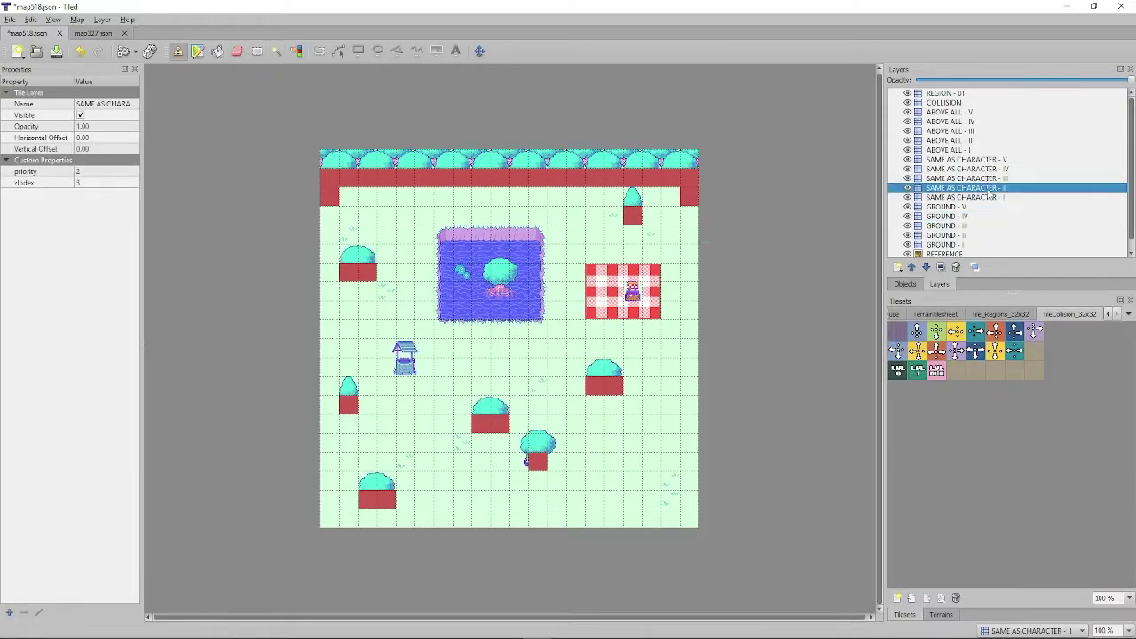
{"action": "left_click", "coordinate": [257, 52]}
{"action": "left_click", "coordinate": [980, 151]}
{"action": "left_click", "coordinate": [257, 51]}
{"action": "left_click", "coordinate": [967, 178]}
{"action": "left_click", "coordinate": [967, 188]}
{"action": "left_click_drag", "start_coordinate": [594, 368], "coordinate": [614, 368]}
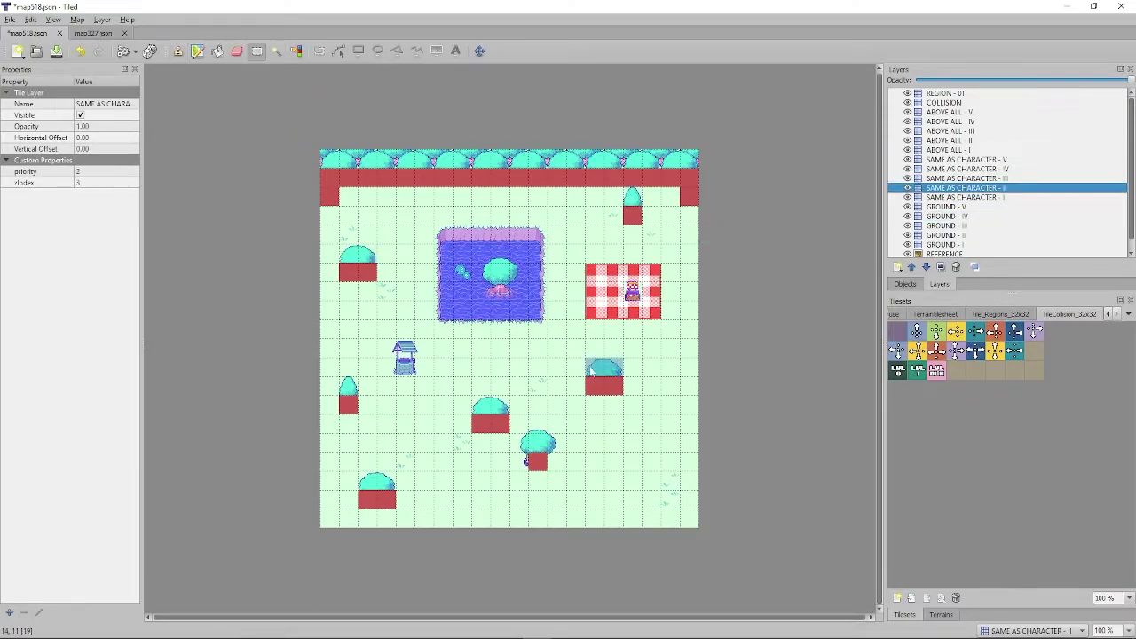
{"action": "key", "text": "ctrl+x"}
{"action": "left_click", "coordinate": [963, 150]}
{"action": "key", "text": "ctrl+v"}
{"action": "left_click", "coordinate": [605, 369]}
Move the crowns of the round trees near the lower left and directly south of the pond to ABOVE ALL - I
{"action": "left_click", "coordinate": [967, 179]}
{"action": "key", "text": "e"}
{"action": "left_click", "coordinate": [967, 188]}
{"action": "left_click", "coordinate": [349, 387]}
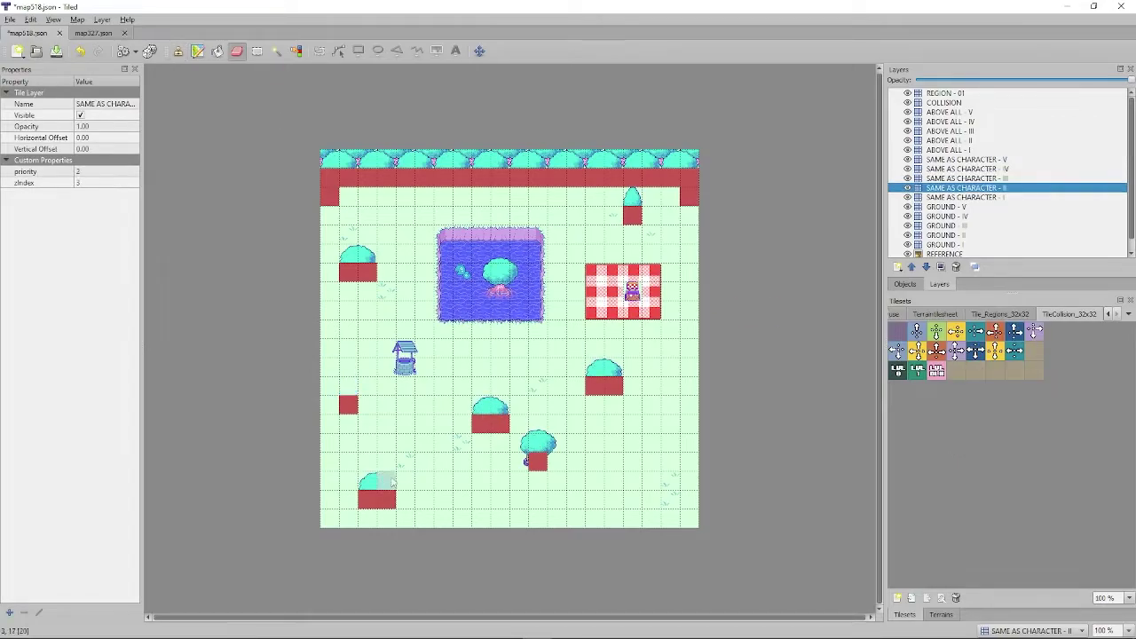
{"action": "left_click_drag", "start_coordinate": [368, 481], "coordinate": [387, 481]}
{"action": "key", "text": "r"}
{"action": "left_click", "coordinate": [949, 150]}
{"action": "mouse_move", "coordinate": [482, 405]}
{"action": "left_mouse_down"}
{"action": "mouse_move", "coordinate": [518, 405]}
{"action": "mouse_move", "coordinate": [520, 444]}
{"action": "left_mouse_up"}
{"action": "key", "text": "ctrl+c"}
{"action": "key", "text": "ctrl+v"}
{"action": "left_click", "coordinate": [387, 482]}
{"action": "left_click", "coordinate": [610, 364]}
Move the crowns of the slim trees above the blanket and below the well to ABOVE ALL - I
{"action": "left_click", "coordinate": [257, 51]}
{"action": "left_click", "coordinate": [632, 196]}
{"action": "key", "text": "ctrl+x"}
{"action": "key", "text": "ctrl+v"}
{"action": "left_click", "coordinate": [631, 196]}
{"action": "left_click", "coordinate": [349, 387]}
Move the crown of the round tree west of the melon from SAME AS CHARACTER - II to ABOVE ALL - I
{"action": "left_click", "coordinate": [967, 188]}
{"action": "key", "text": "ctrl+x"}
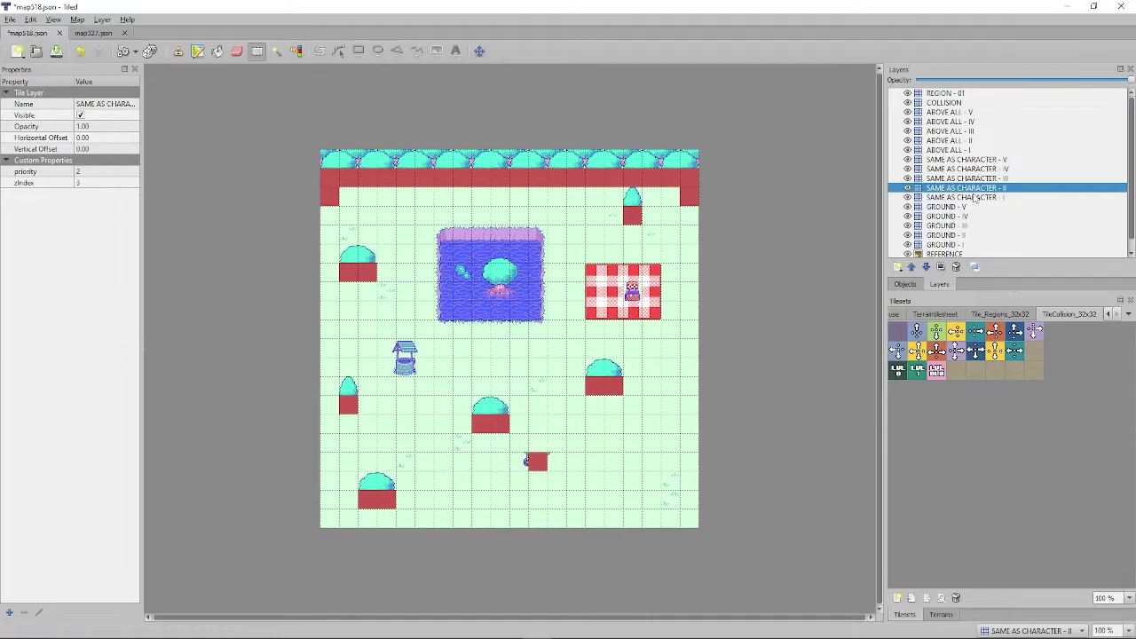
{"action": "left_click", "coordinate": [954, 150]}
{"action": "key", "text": "ctrl+v"}
{"action": "left_click", "coordinate": [538, 443]}
Paint a ring of full-collision tiles around the pond's edge on ABOVE ALL - I
{"action": "left_click", "coordinate": [256, 52]}
{"action": "left_click", "coordinate": [897, 331]}
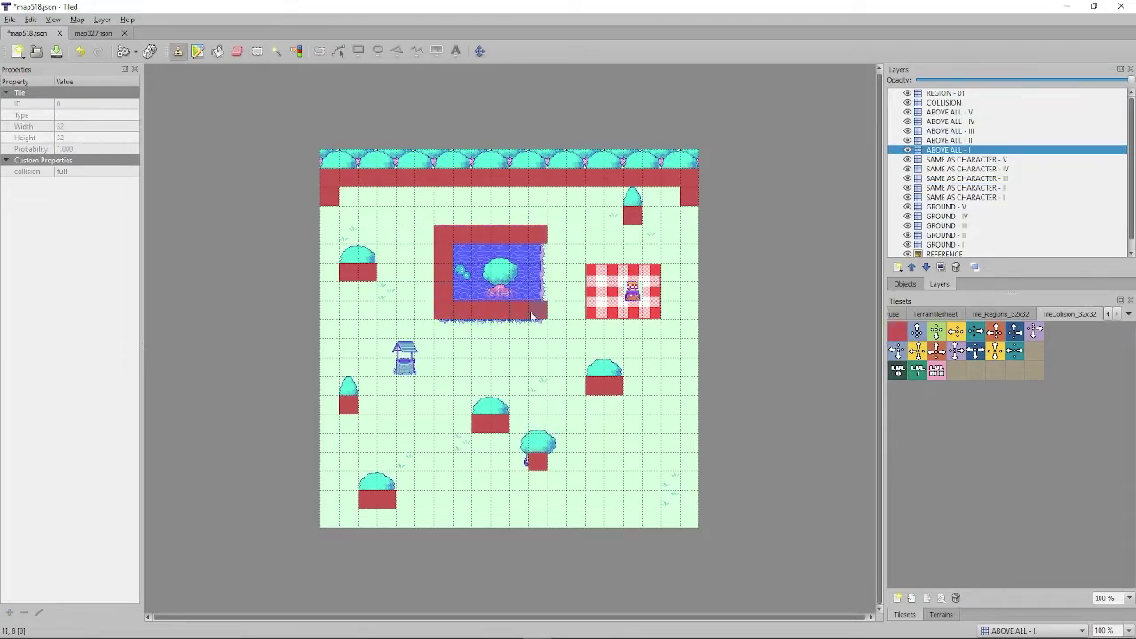
{"action": "key", "text": "e"}
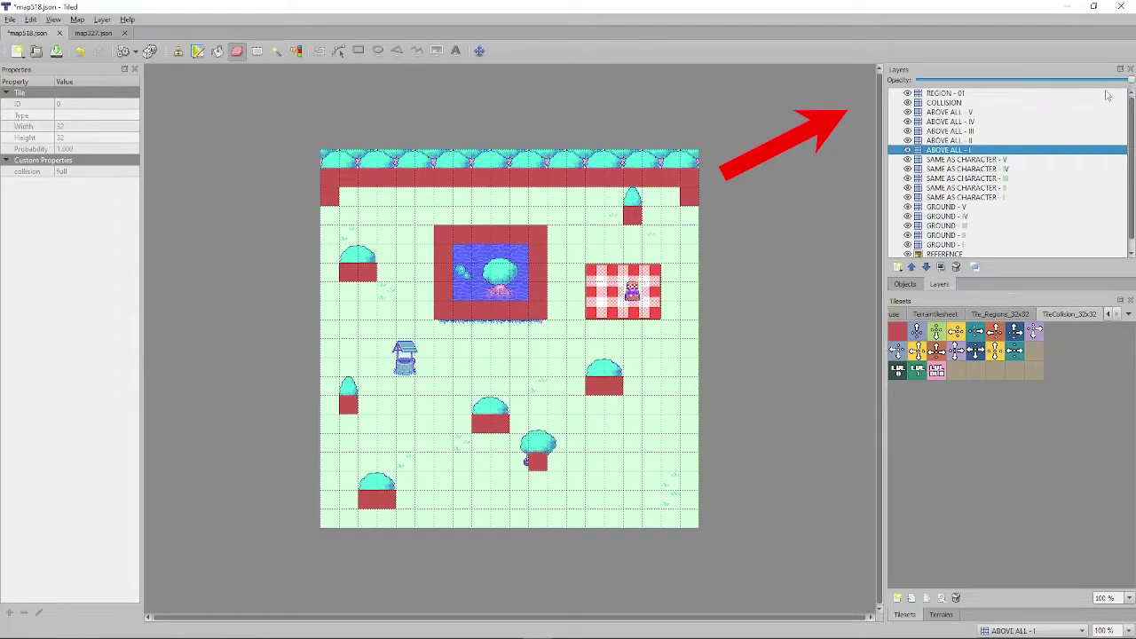
Repaint the pond's collision ring on COLLISION instead of ABOVE ALL - I and set the COLLISION layer's opacity to 0.54
{"action": "left_click", "coordinate": [944, 103]}
{"action": "mouse_move", "coordinate": [1130, 80]}
{"action": "left_mouse_down"}
{"action": "mouse_move", "coordinate": [1026, 80]}
{"action": "mouse_move", "coordinate": [1130, 81]}
{"action": "left_mouse_up"}
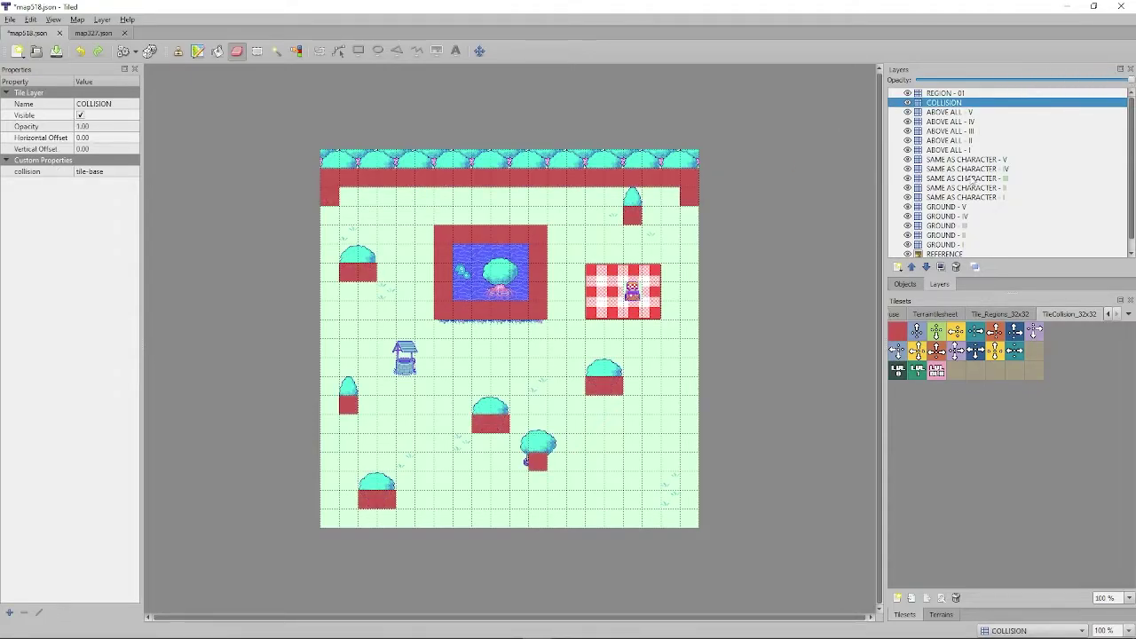
{"action": "left_click_drag", "start_coordinate": [444, 235], "coordinate": [537, 311]}
{"action": "left_click", "coordinate": [949, 150]}
{"action": "left_click", "coordinate": [897, 332]}
{"action": "left_click", "coordinate": [944, 103]}
{"action": "left_click_drag", "start_coordinate": [538, 234], "coordinate": [543, 305]}
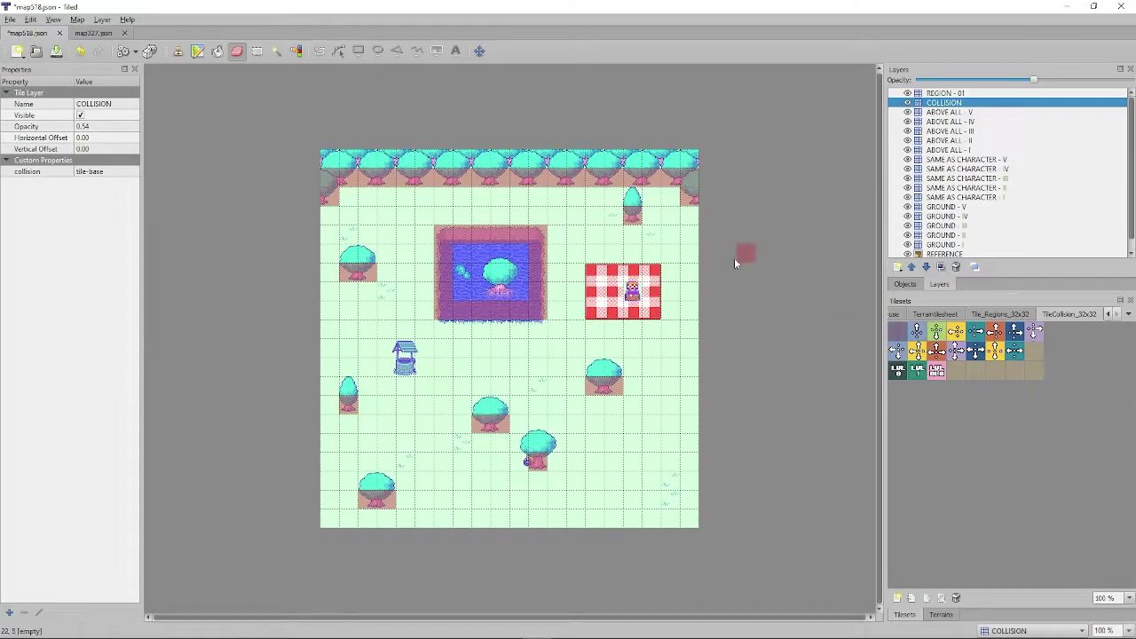
Save the map518.json layout
{"action": "key", "text": "ctrl+s"}
{"action": "left_click", "coordinate": [9, 19]}
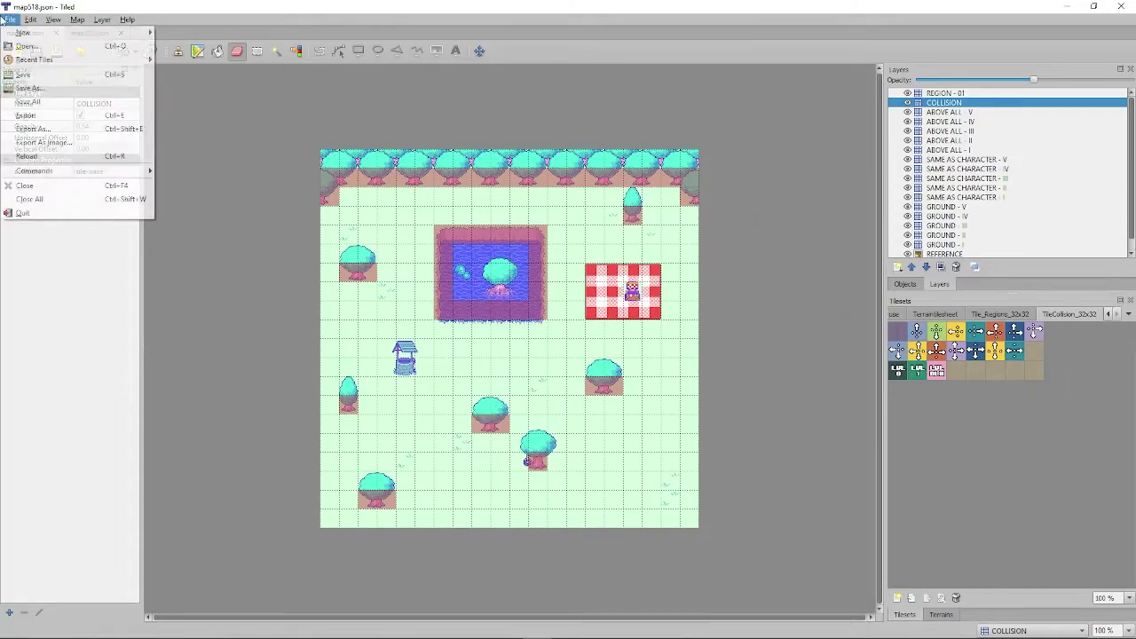
{"action": "left_click", "coordinate": [33, 78]}
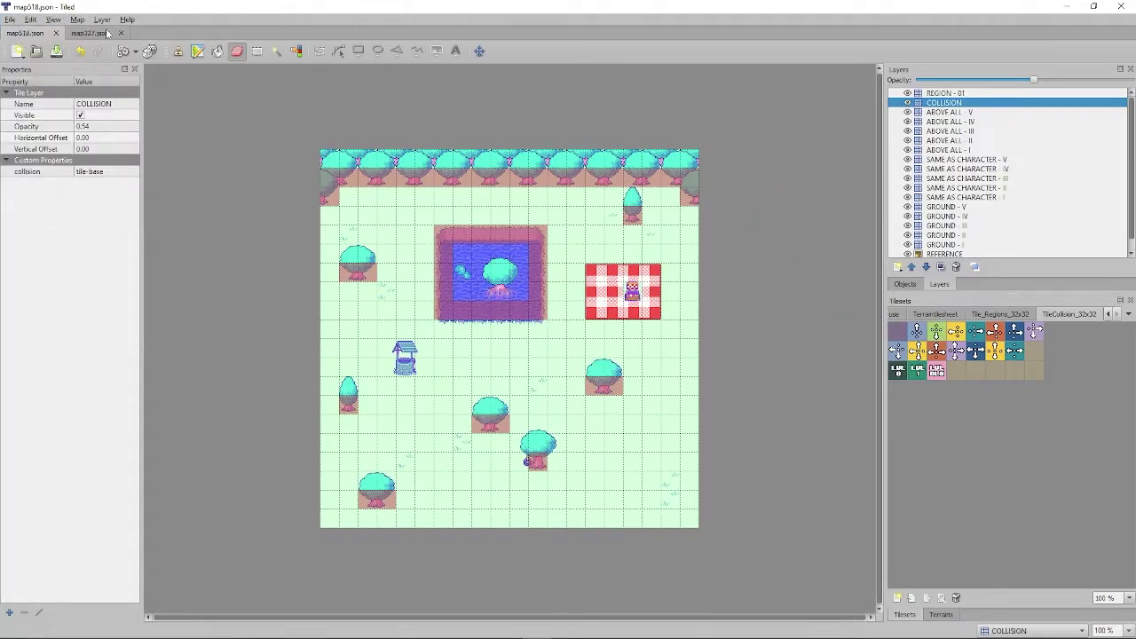
Minimize Tiled and switch to the OMORI project in RPG Maker MV
{"action": "left_click", "coordinate": [1067, 6]}
{"action": "key", "text": "super"}
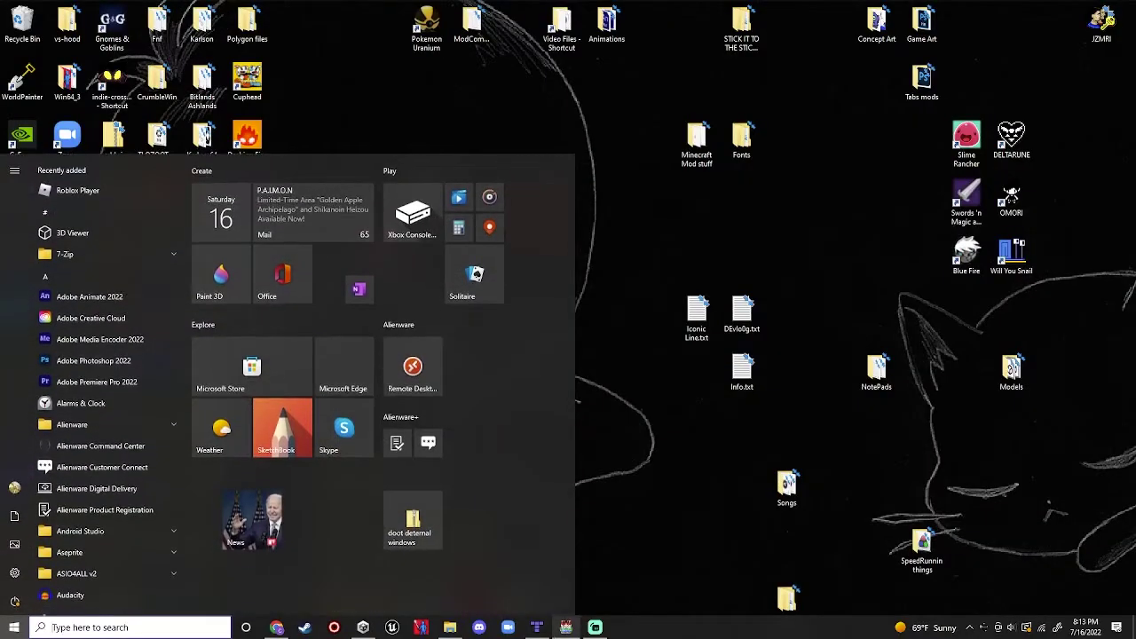
{"action": "left_click", "coordinate": [566, 626]}
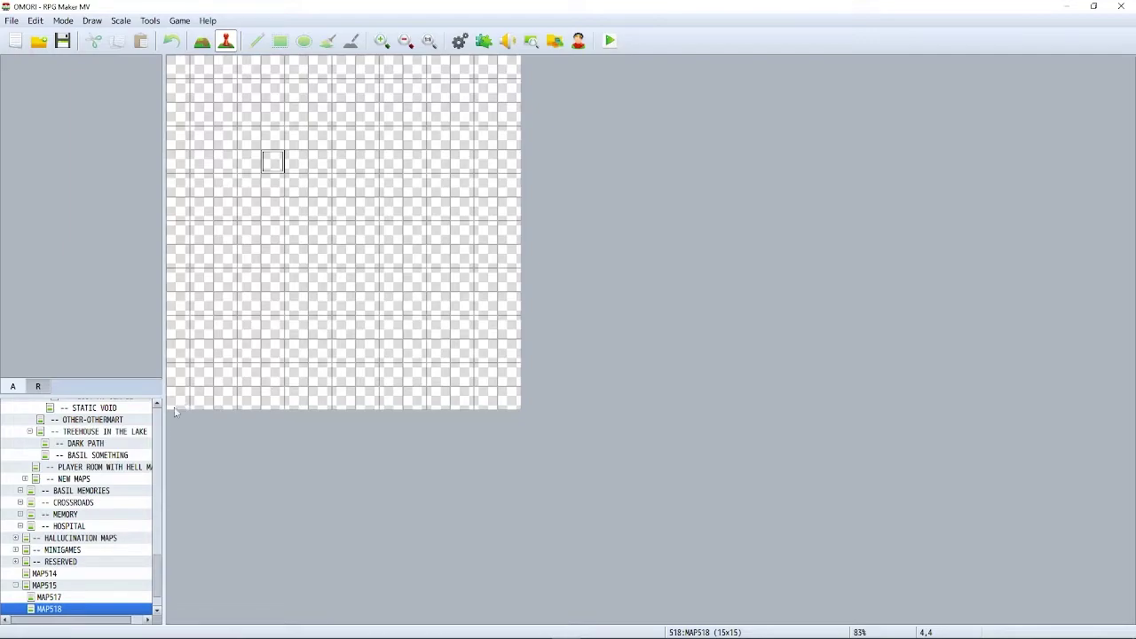
Find and open the TREASURES map under DEVELOPER'S ROOM, zoomed out enough to show its events
{"action": "left_click", "coordinate": [89, 477]}
{"action": "left_click", "coordinate": [88, 466]}
{"action": "scroll", "coordinate": [89, 453], "scroll_direction": "up", "scroll_amount": 10}
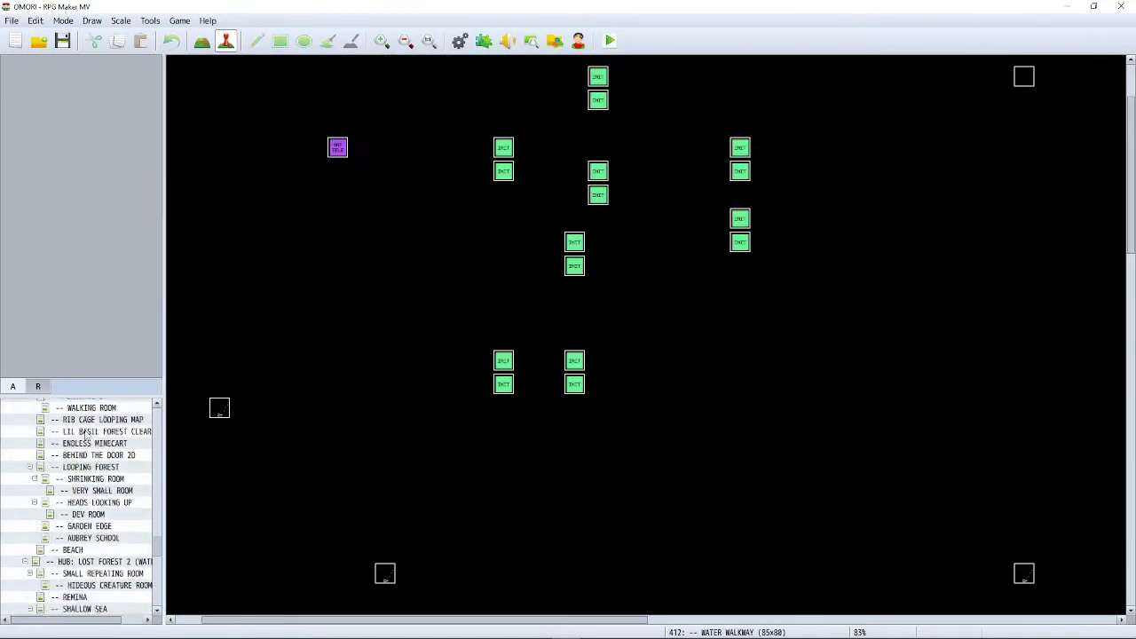
{"action": "scroll", "coordinate": [89, 436], "scroll_direction": "up", "scroll_amount": 2}
{"action": "left_click", "coordinate": [91, 572]}
{"action": "double_click", "coordinate": [604, 294]}
{"action": "scroll", "coordinate": [603, 293], "scroll_direction": "down", "scroll_amount": 2}
{"action": "scroll", "coordinate": [104, 474], "scroll_direction": "up", "scroll_amount": 10}
{"action": "left_click", "coordinate": [102, 416]}
{"action": "left_click", "coordinate": [11, 416]}
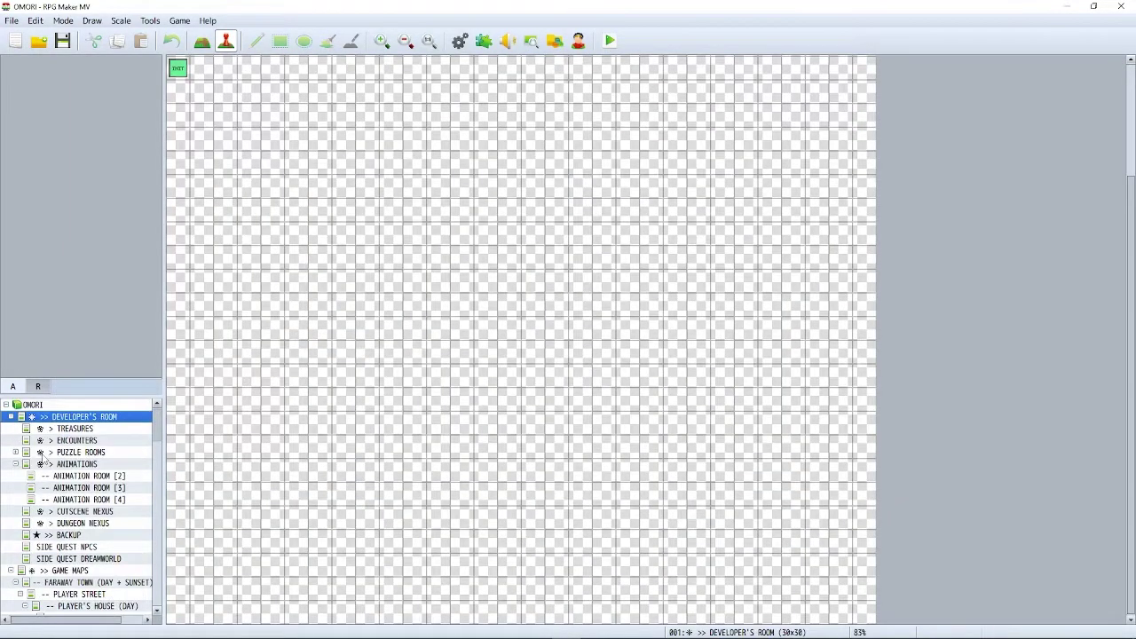
{"action": "left_click", "coordinate": [75, 429]}
{"action": "scroll", "coordinate": [675, 461], "scroll_direction": "down", "scroll_amount": 5, "text": "ctrl"}
Inspect the contents of several watermelon treasure events on the TREASURES map to find one worth reusing
{"action": "double_click", "coordinate": [182, 72]}
{"action": "left_click", "coordinate": [864, 107]}
{"action": "double_click", "coordinate": [267, 92]}
{"action": "left_click", "coordinate": [864, 108]}
{"action": "double_click", "coordinate": [288, 92]}
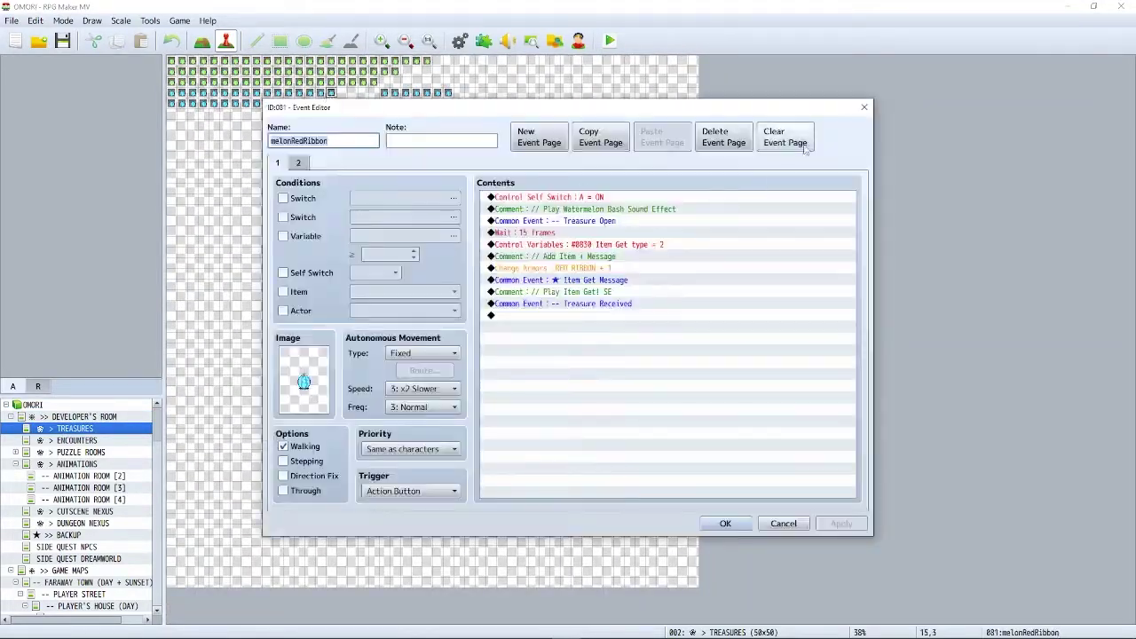
{"action": "left_click", "coordinate": [864, 108]}
{"action": "double_click", "coordinate": [310, 93]}
{"action": "left_click", "coordinate": [864, 108]}
{"action": "double_click", "coordinate": [299, 103]}
{"action": "left_click", "coordinate": [864, 108]}
{"action": "double_click", "coordinate": [256, 92]}
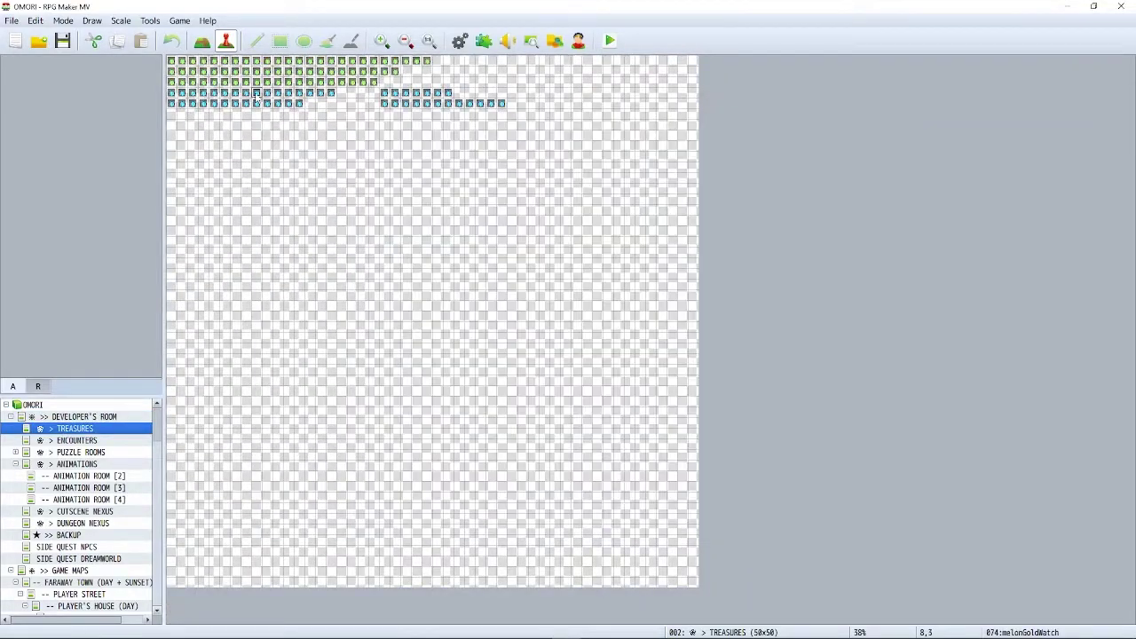
{"action": "left_click", "coordinate": [864, 107]}
{"action": "double_click", "coordinate": [320, 92]}
{"action": "left_click", "coordinate": [865, 108]}
Open MAP518 under MAP515 and paste the copied watermelon treasure event at tile 16,17
{"action": "left_click_drag", "start_coordinate": [157, 425], "coordinate": [177, 601]}
{"action": "left_click", "coordinate": [57, 586]}
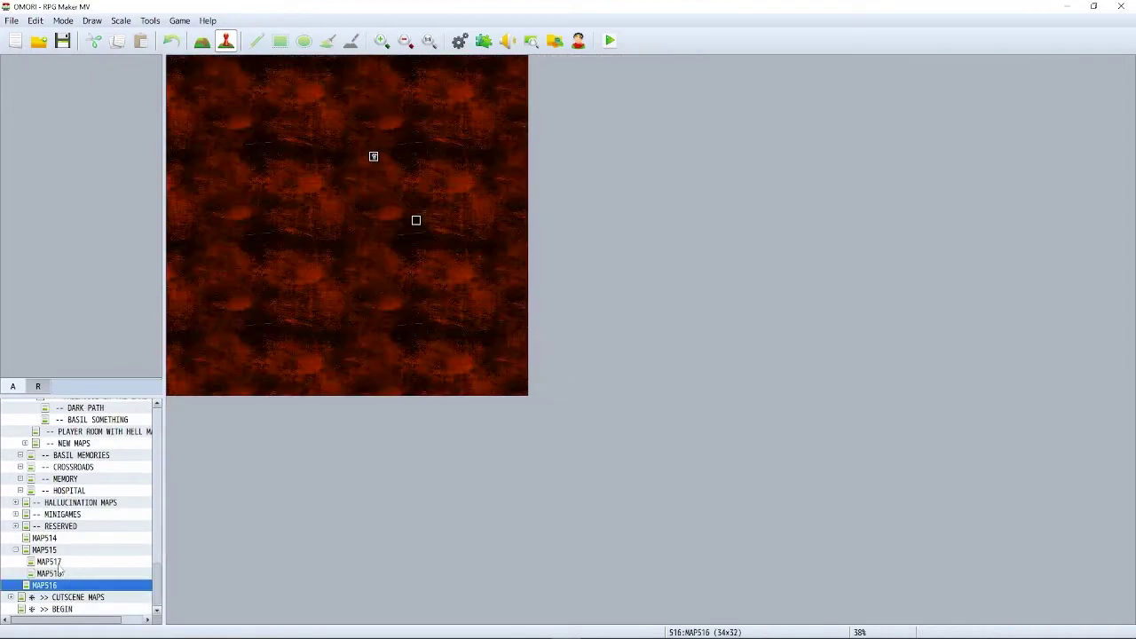
{"action": "left_click", "coordinate": [61, 574]}
{"action": "scroll", "coordinate": [355, 241], "scroll_direction": "up", "scroll_amount": 5, "text": "ctrl"}
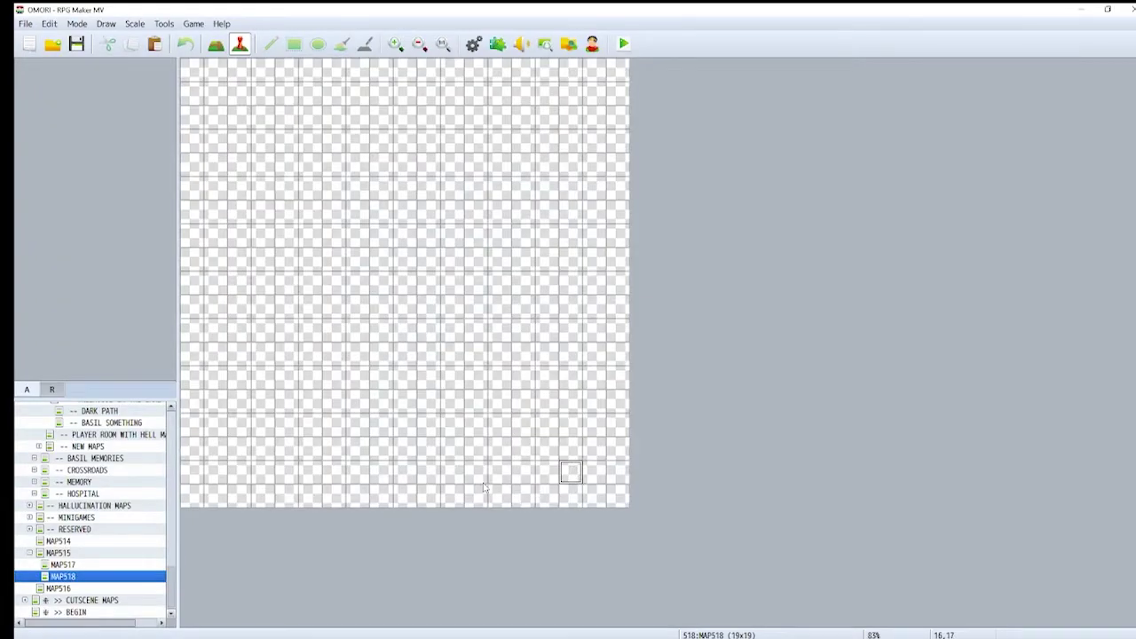
{"action": "right_click", "coordinate": [572, 471]}
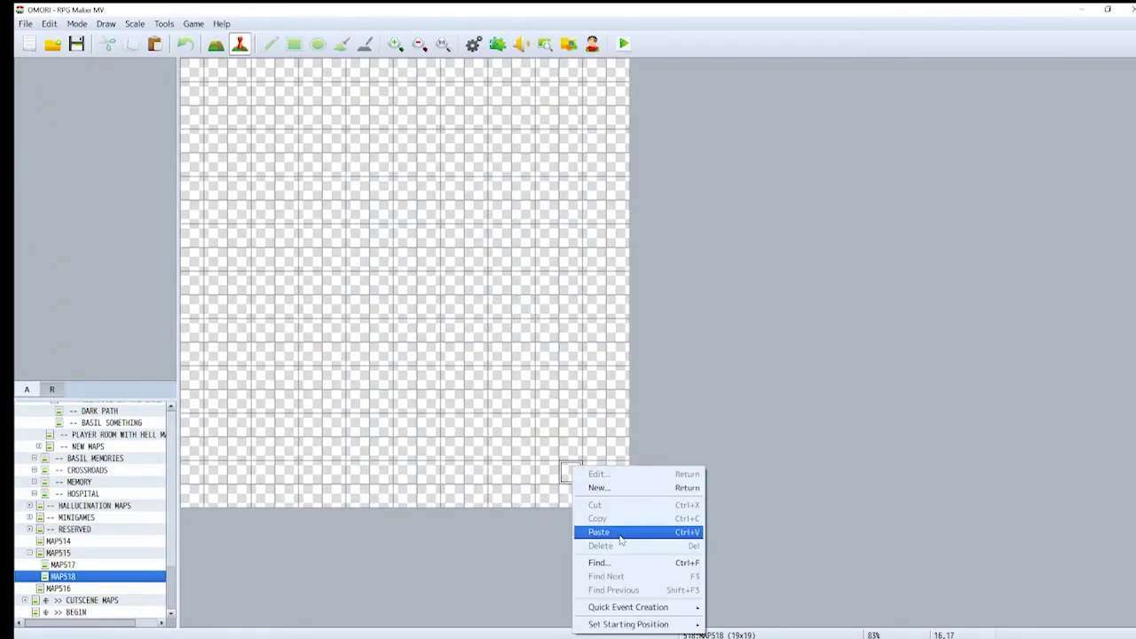
{"action": "left_click", "coordinate": [619, 532]}
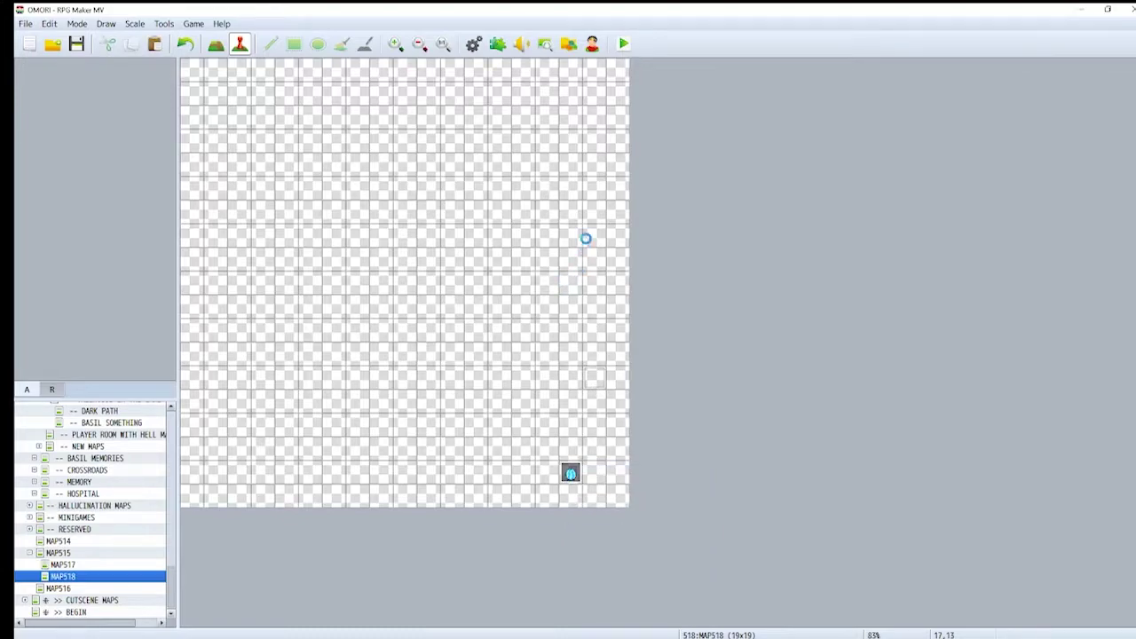
Start a playtest of the project and load the FILE 3: PROLOGUE save
{"action": "left_click", "coordinate": [625, 44]}
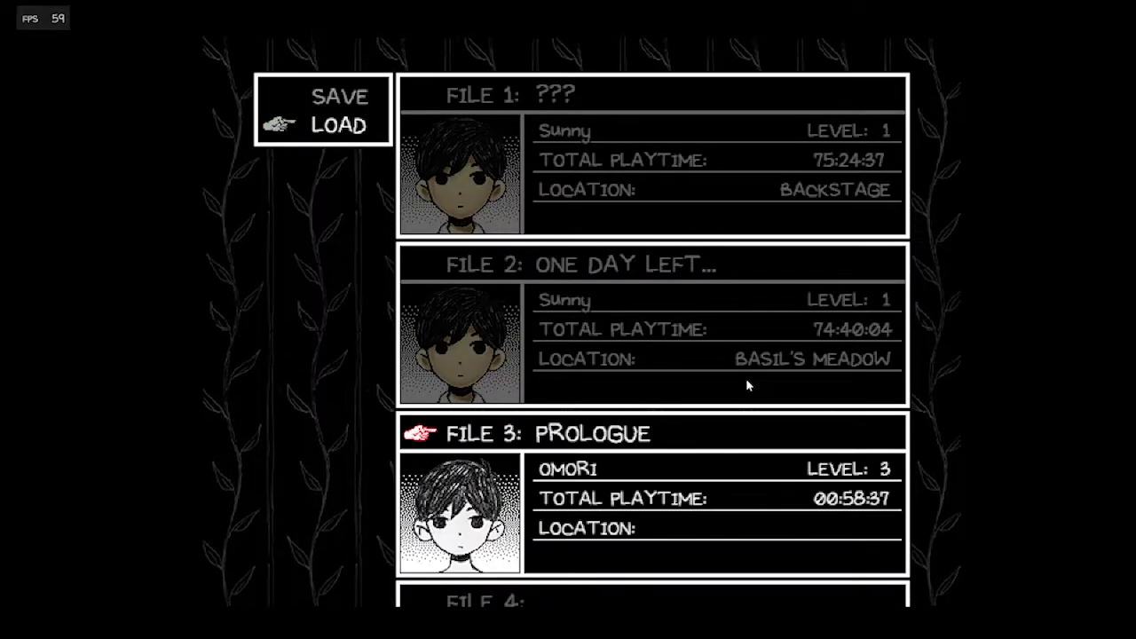
{"action": "key", "text": "z"}
{"action": "key", "text": "Up"}
{"action": "key", "text": "z"}
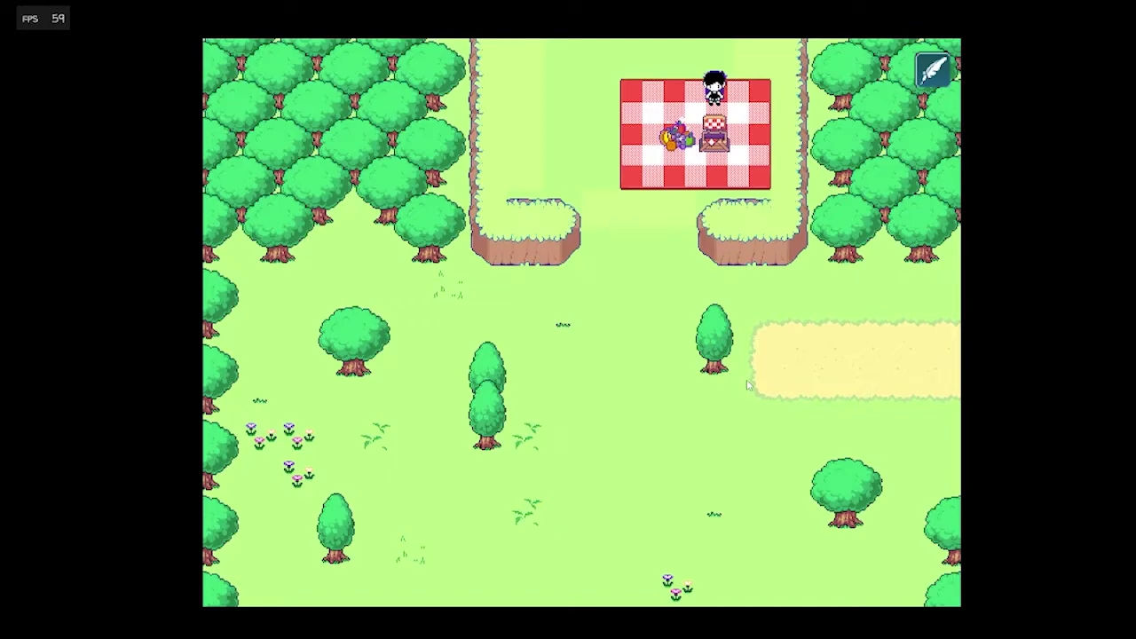
Teleport the party to M518:MAP518 through the in-game debug map list
{"action": "key", "text": "F9"}
{"action": "key", "text": "Down"}
{"action": "key", "text": "Down"}
{"action": "key", "text": "Down"}
{"action": "key", "text": "z"}
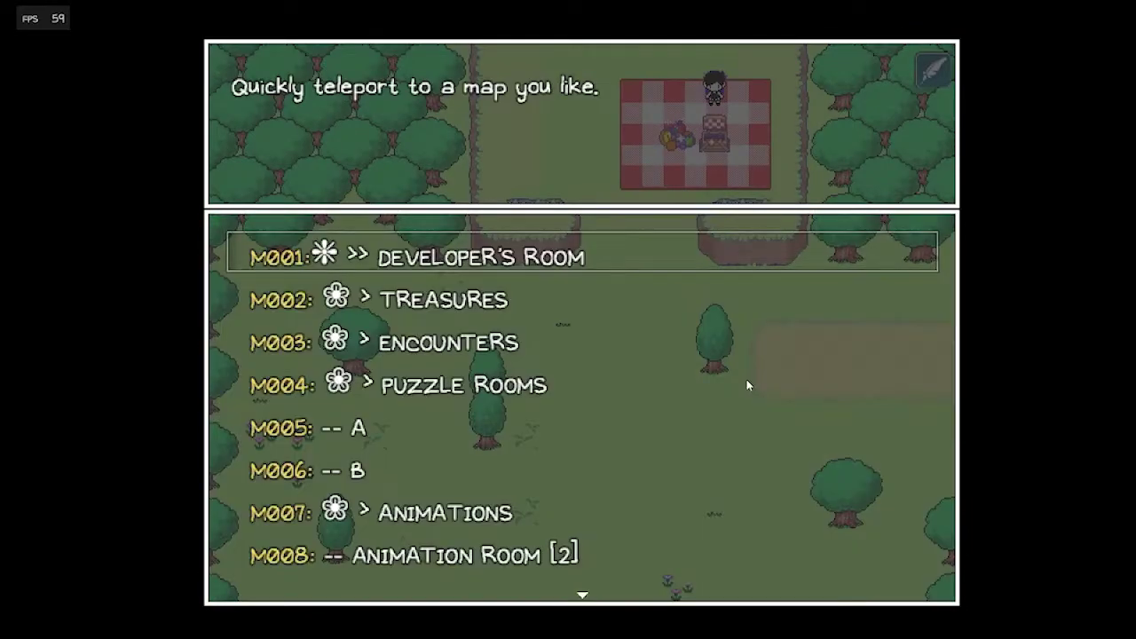
{"action": "key", "text": "Up"}
{"action": "key", "text": "Up"}
{"action": "key", "text": "Up"}
{"action": "key", "text": "Up"}
{"action": "key", "text": "Up"}
{"action": "key", "text": "Up"}
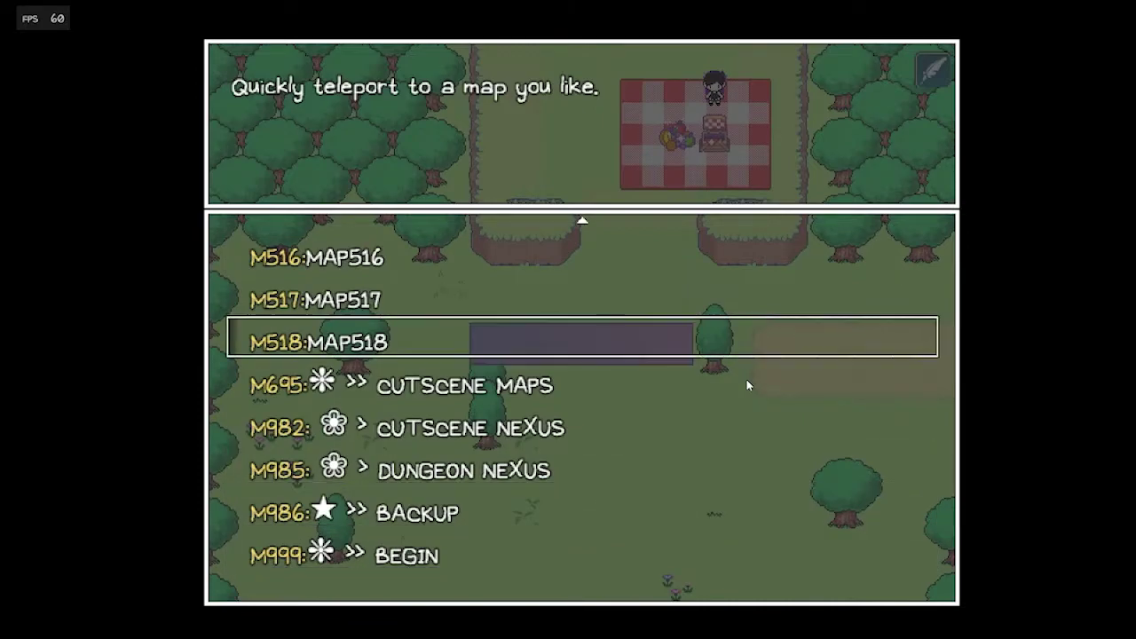
{"action": "key", "text": "z"}
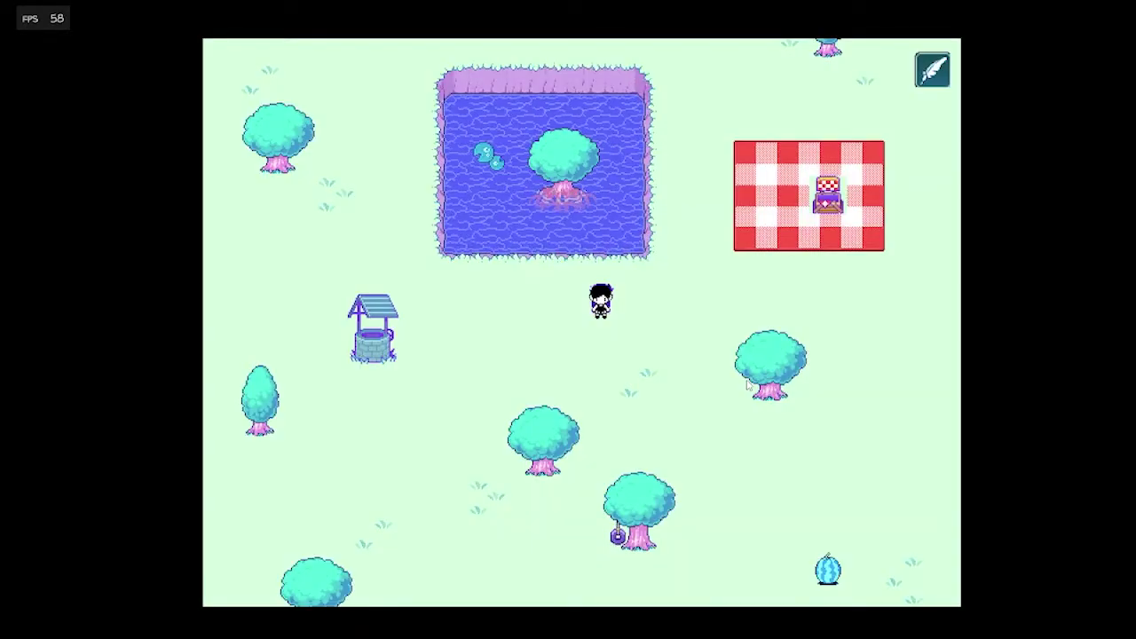
Walk the party around the well, the pond's west side and the nearby tree to test their collision
{"action": "key", "text": "Left"}
{"action": "key", "text": "Up"}
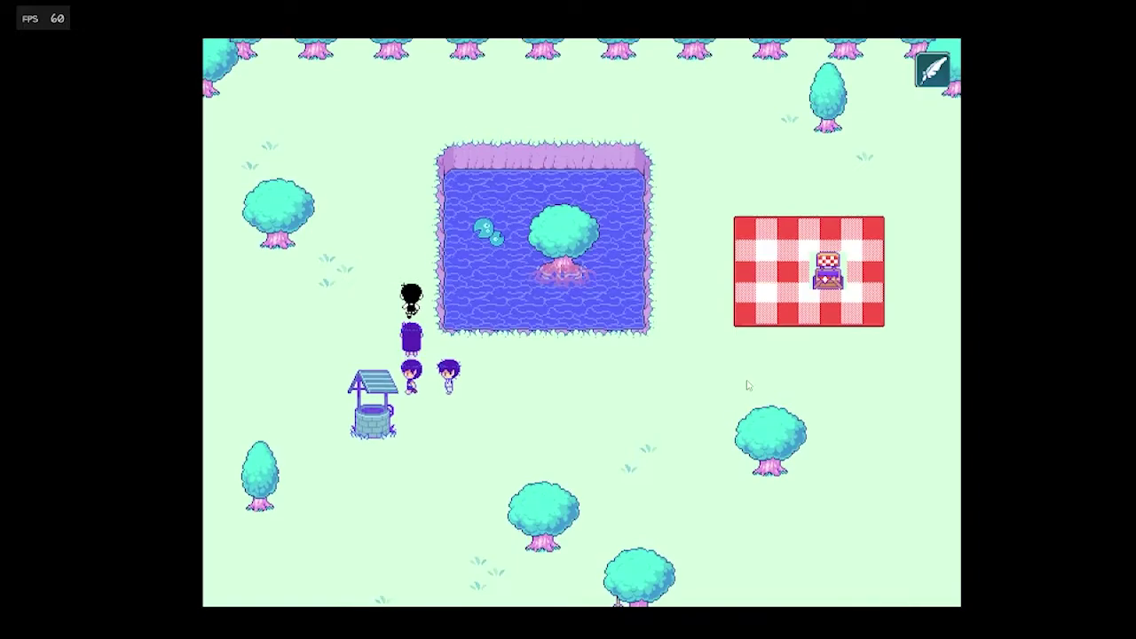
{"action": "key", "text": "Left"}
{"action": "key", "text": "Up"}
{"action": "key", "text": "Right"}
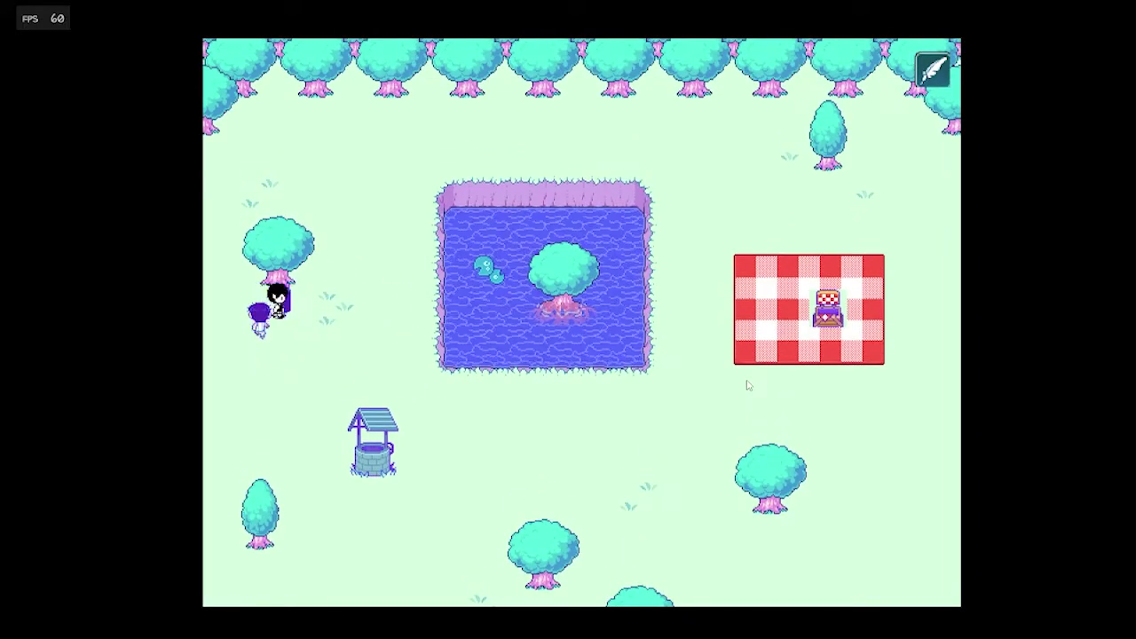
{"action": "key", "text": "Up"}
{"action": "key", "text": "Down"}
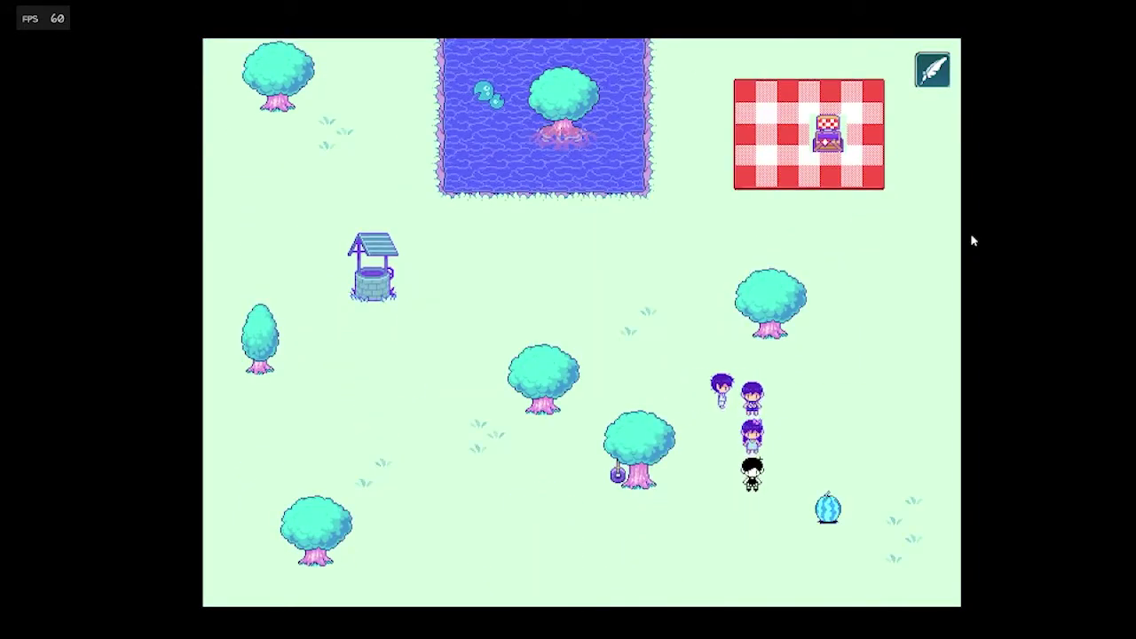
Walk to the watermelon, break it open to collect its item, and step onto its tile
{"action": "key", "text": "Right"}
{"action": "key", "text": "Right"}
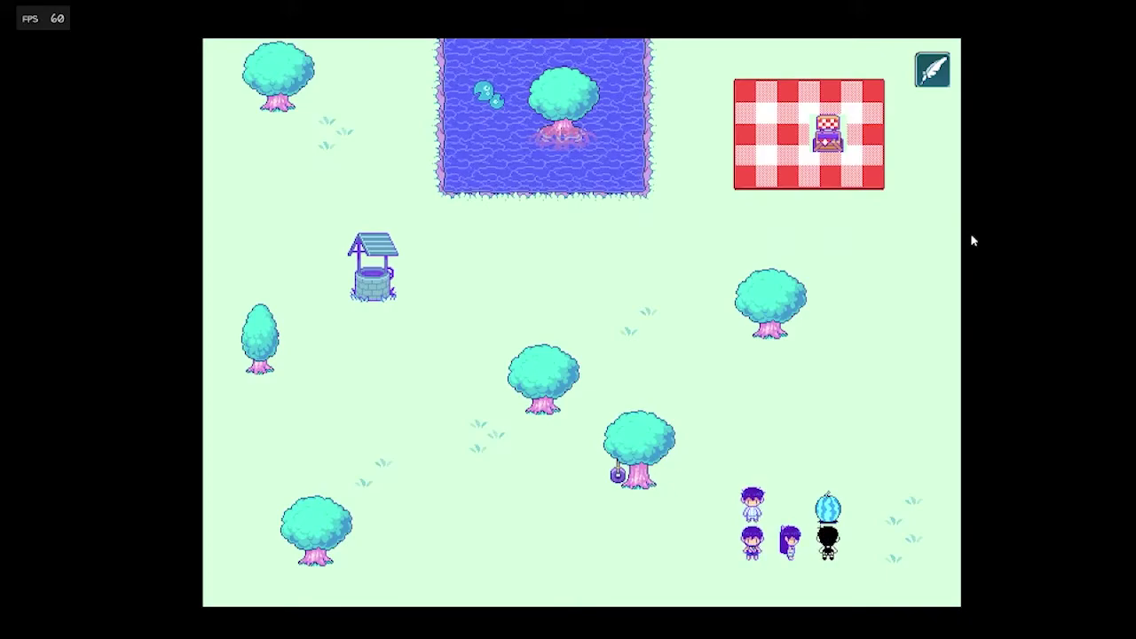
{"action": "key", "text": "z"}
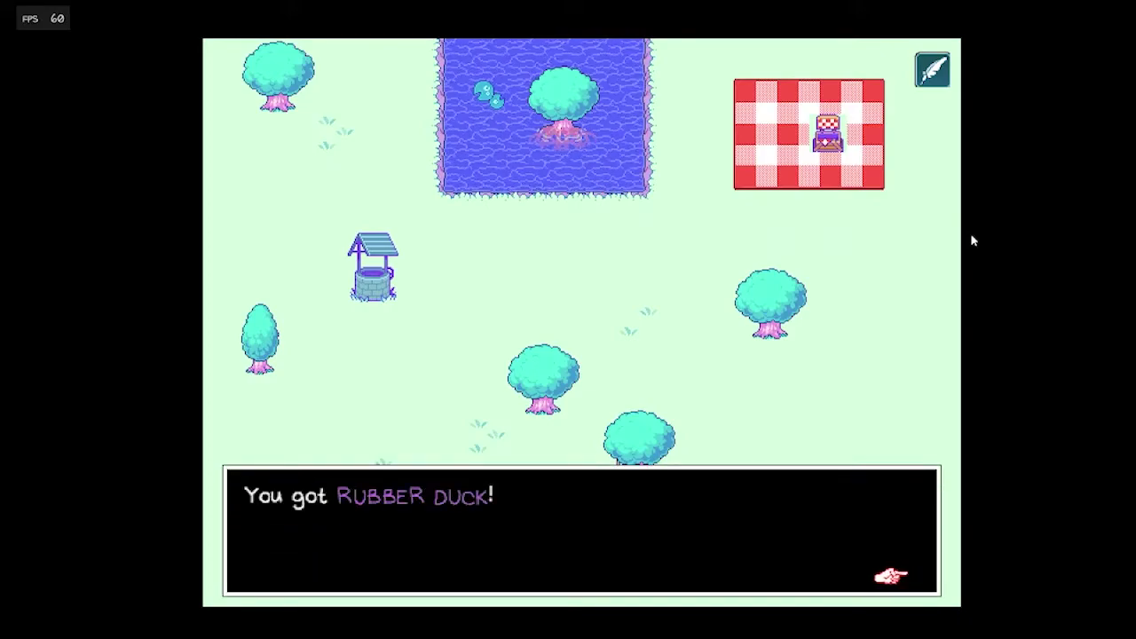
{"action": "key", "text": "z"}
{"action": "key", "text": "Up"}
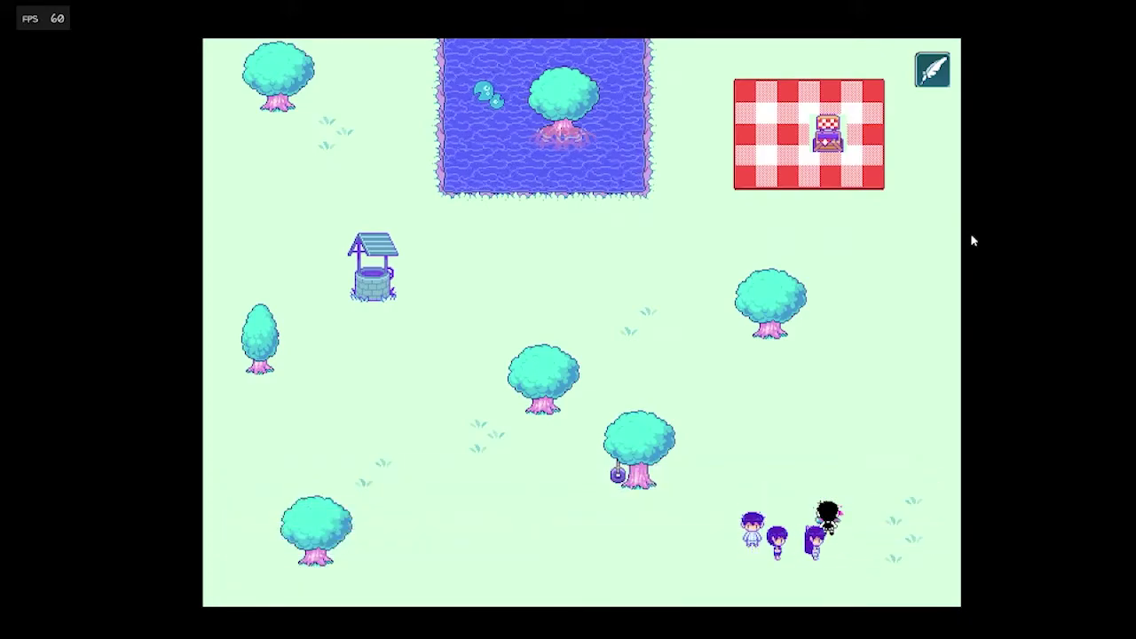
Walk the party past the picnic blanket and around the pond's north side to test collision along the tree line
{"action": "key", "text": "Left"}
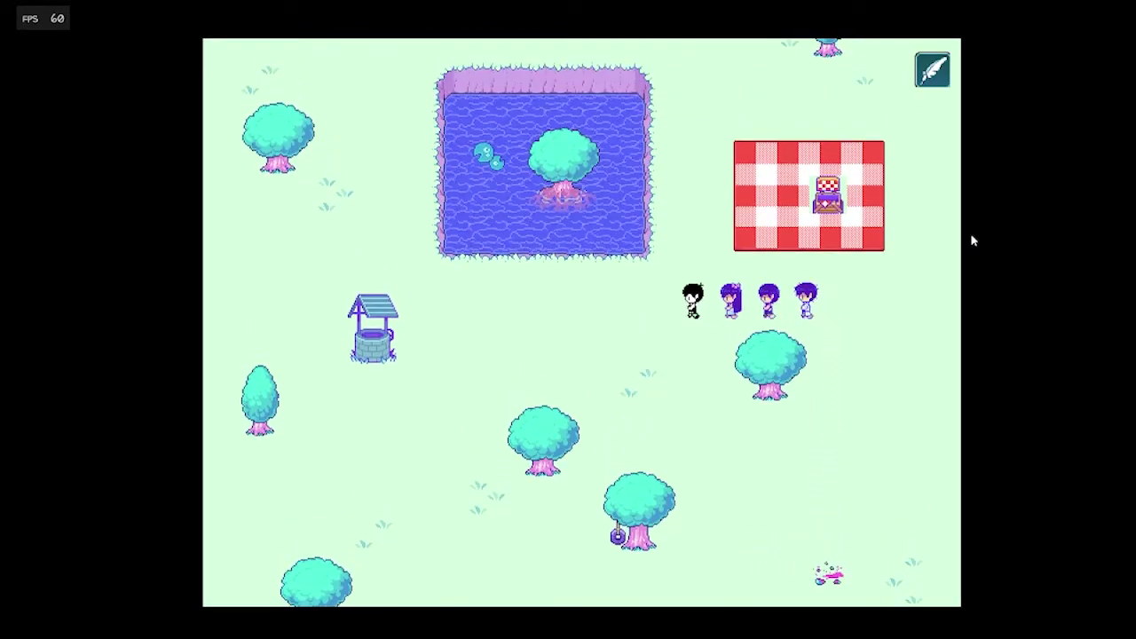
{"action": "key", "text": "Up"}
{"action": "key", "text": "Right"}
{"action": "key", "text": "Up"}
{"action": "key", "text": "Left"}
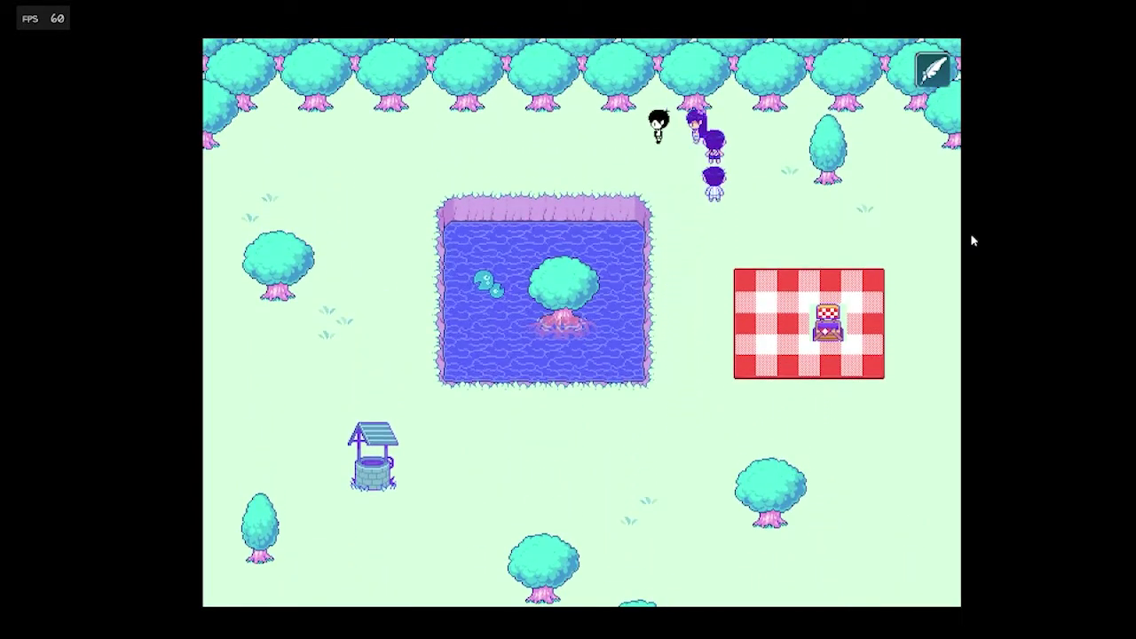
{"action": "key", "text": "Down"}
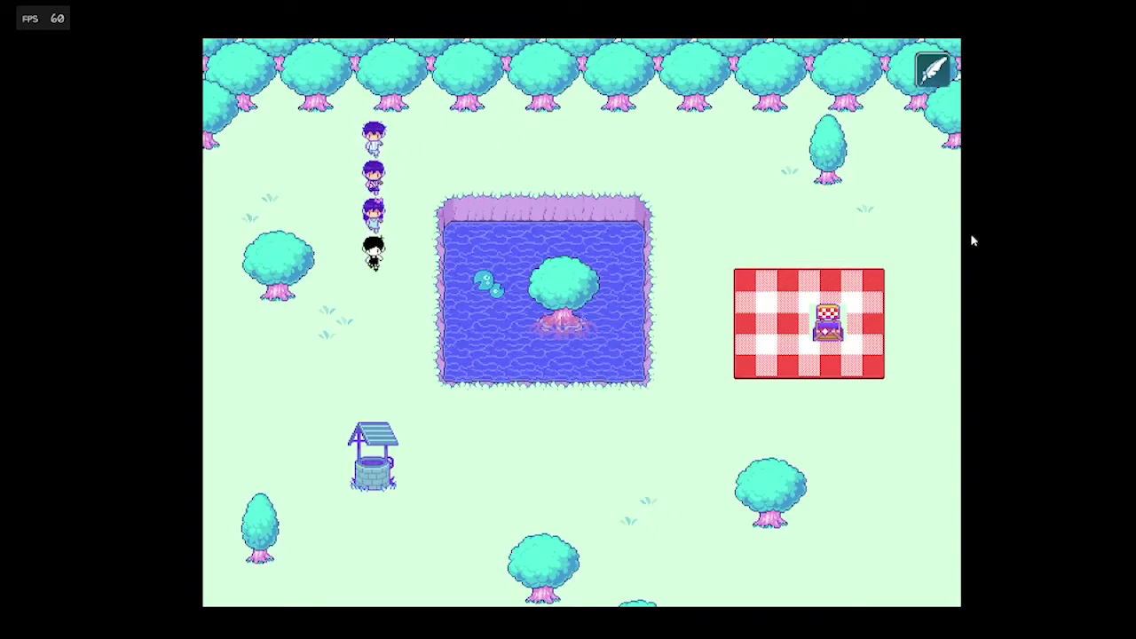